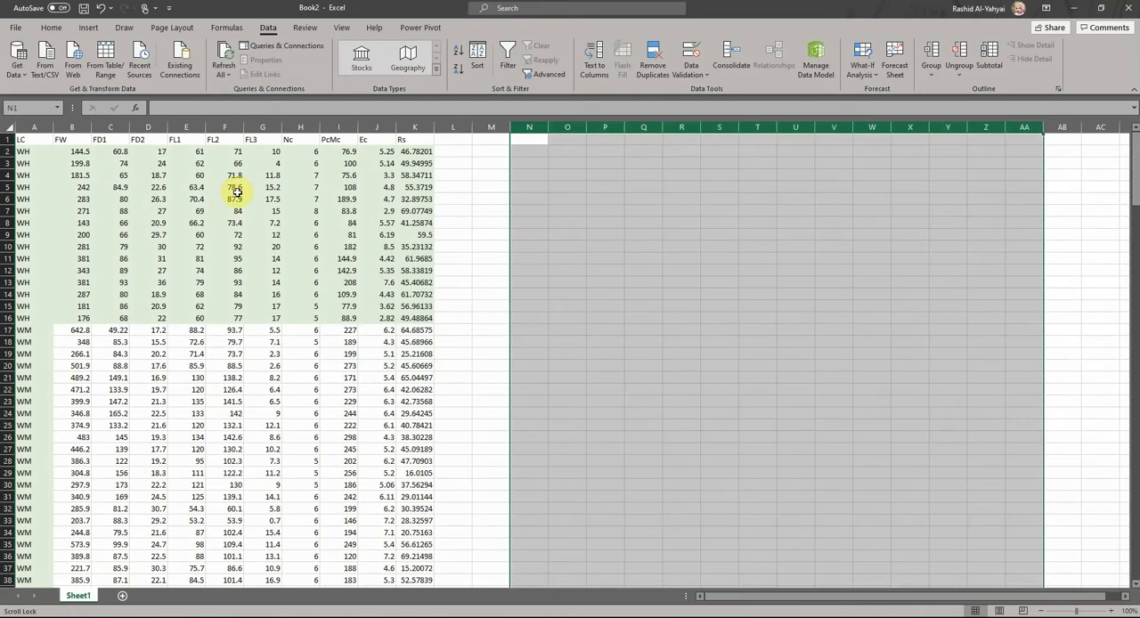
- Examine the data table and locate the two separate blocks of WH rows in the LC column
{"action": "left_click", "coordinate": [233, 190]}
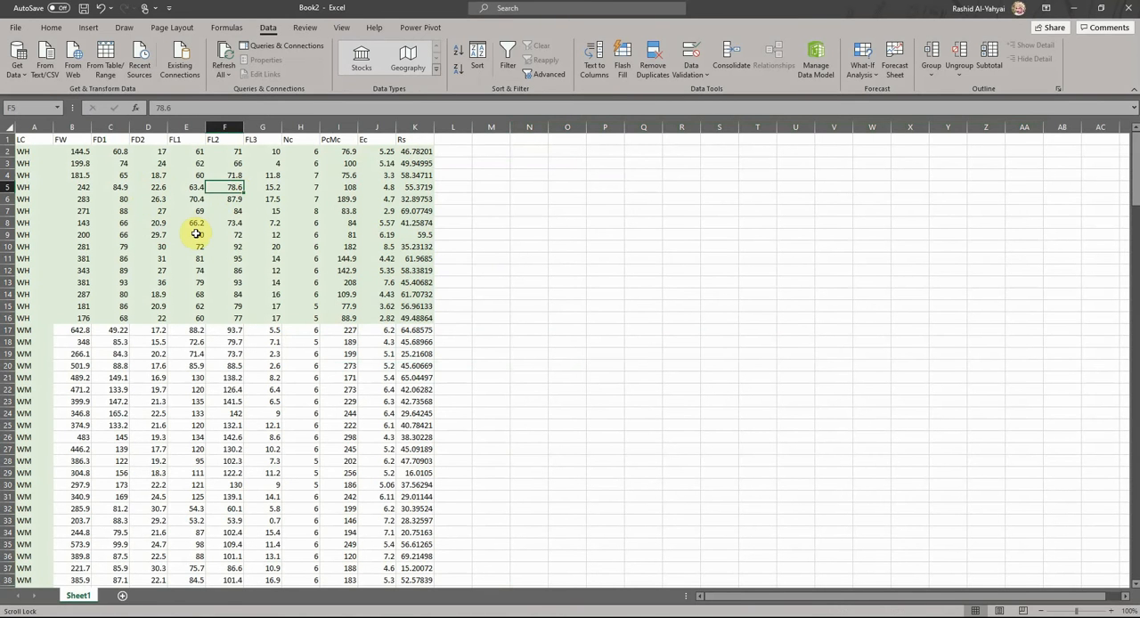
{"action": "left_click_drag", "start_coordinate": [26, 138], "coordinate": [429, 321]}
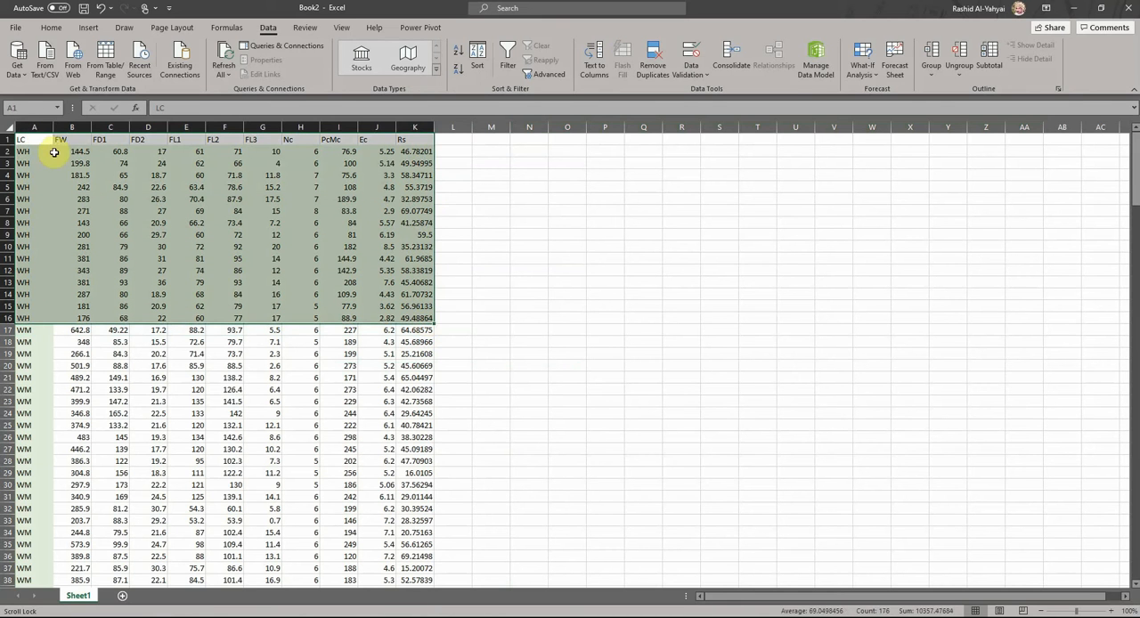
{"action": "left_click", "coordinate": [30, 124]}
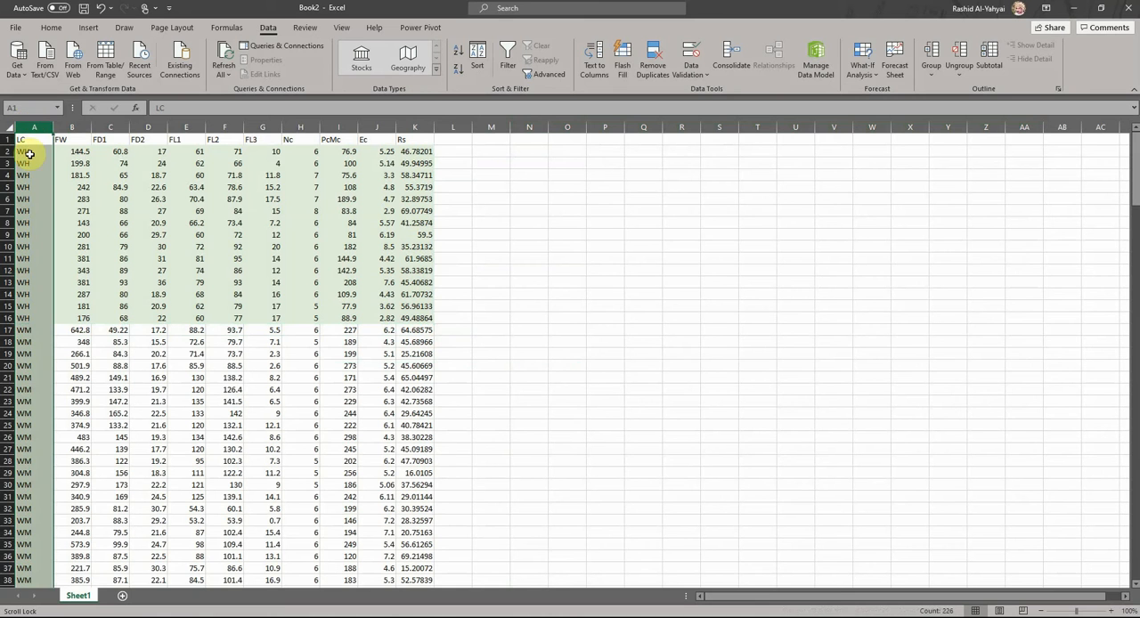
{"action": "left_click", "coordinate": [30, 154]}
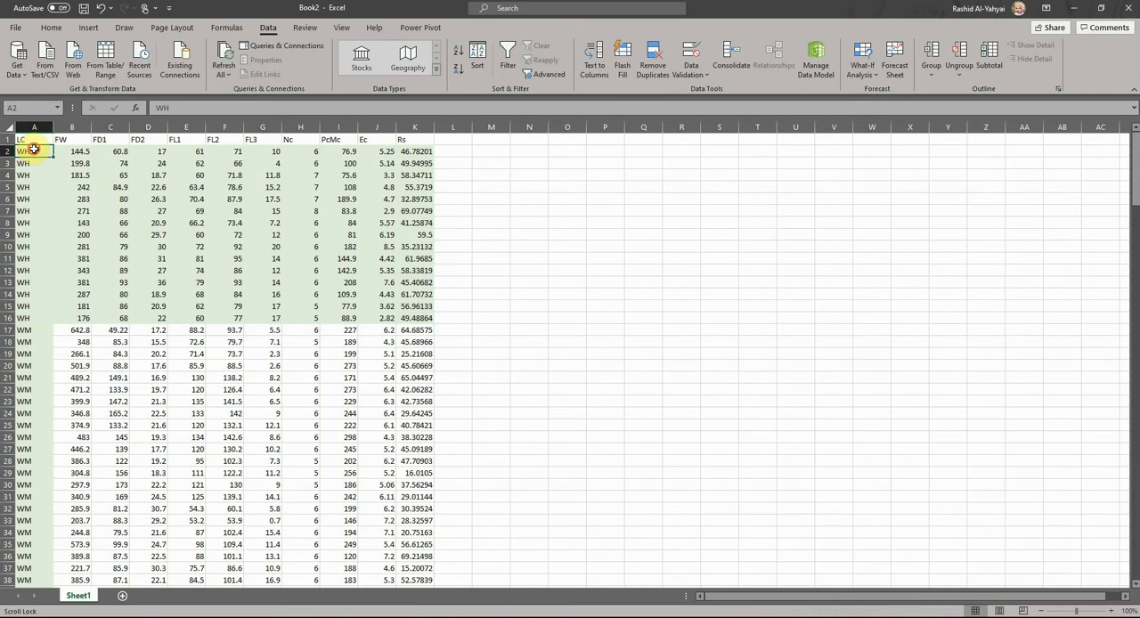
{"action": "left_click_drag", "start_coordinate": [33, 150], "coordinate": [40, 341]}
{"action": "scroll", "coordinate": [40, 339], "scroll_direction": "down", "scroll_amount": 20}
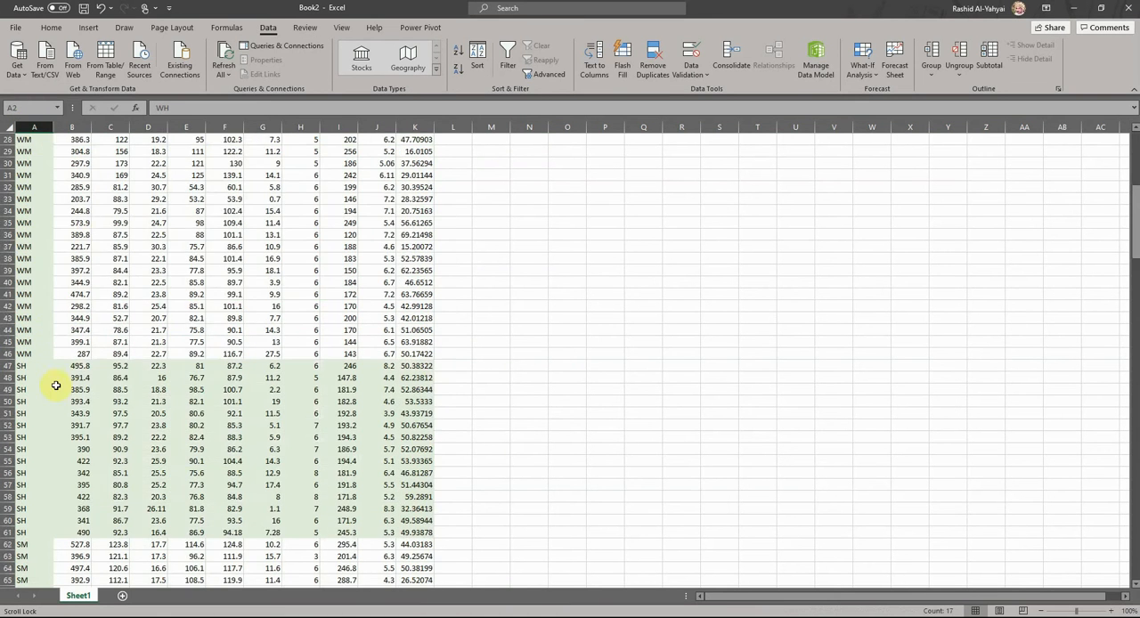
{"action": "scroll", "coordinate": [49, 408], "scroll_direction": "down", "scroll_amount": 18}
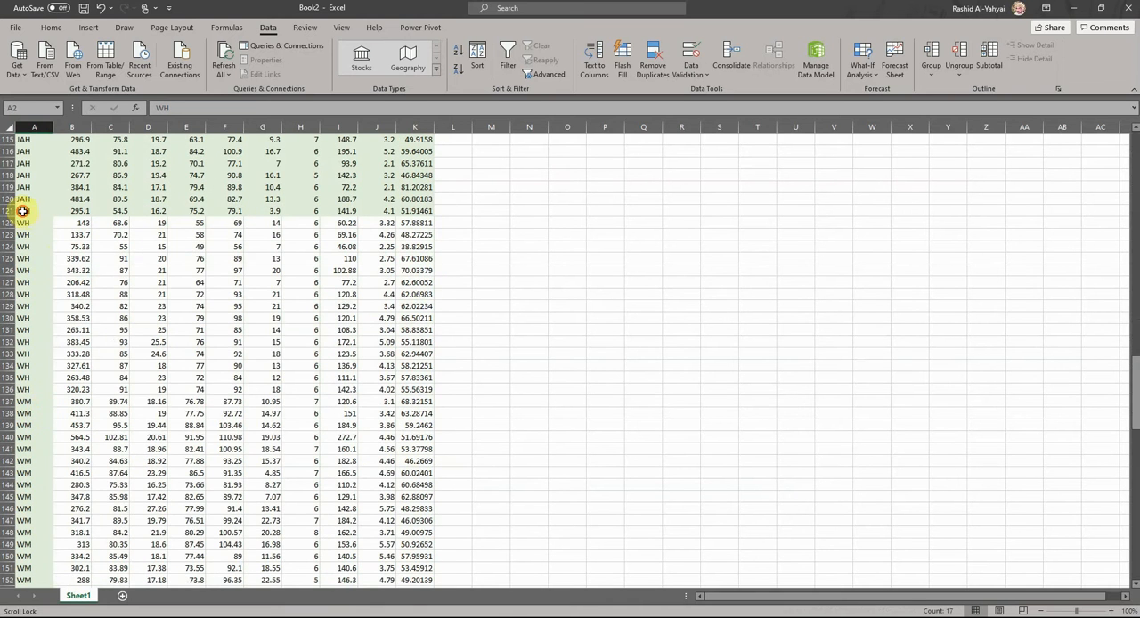
{"action": "left_click_drag", "start_coordinate": [22, 223], "coordinate": [26, 412]}
{"action": "scroll", "coordinate": [157, 324], "scroll_direction": "up", "scroll_amount": 20}
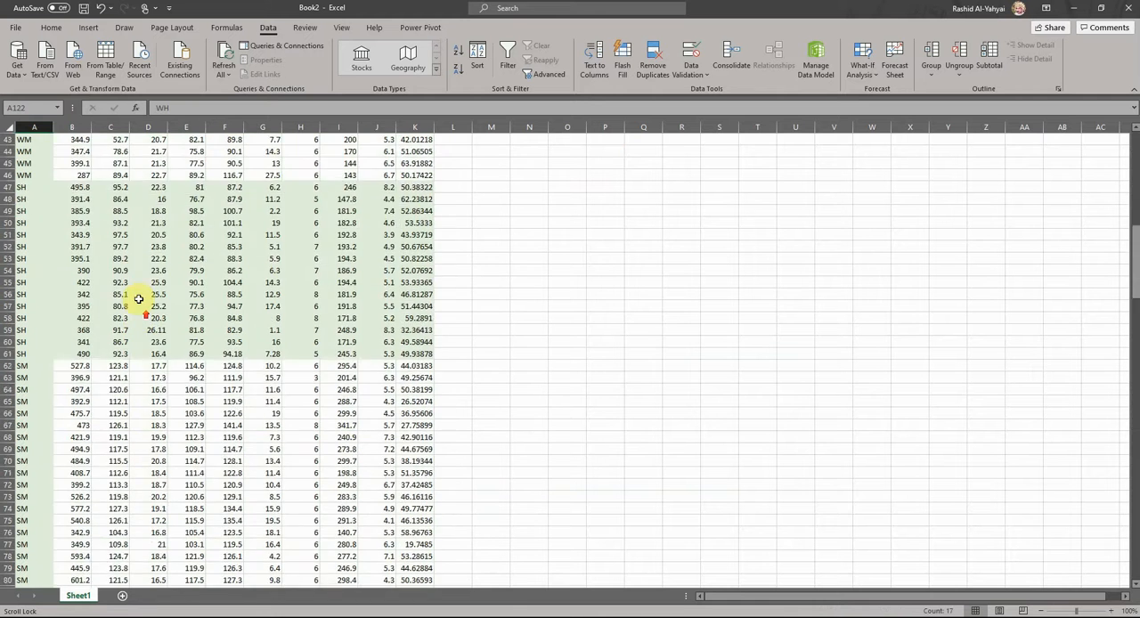
{"action": "scroll", "coordinate": [139, 299], "scroll_direction": "up", "scroll_amount": 14}
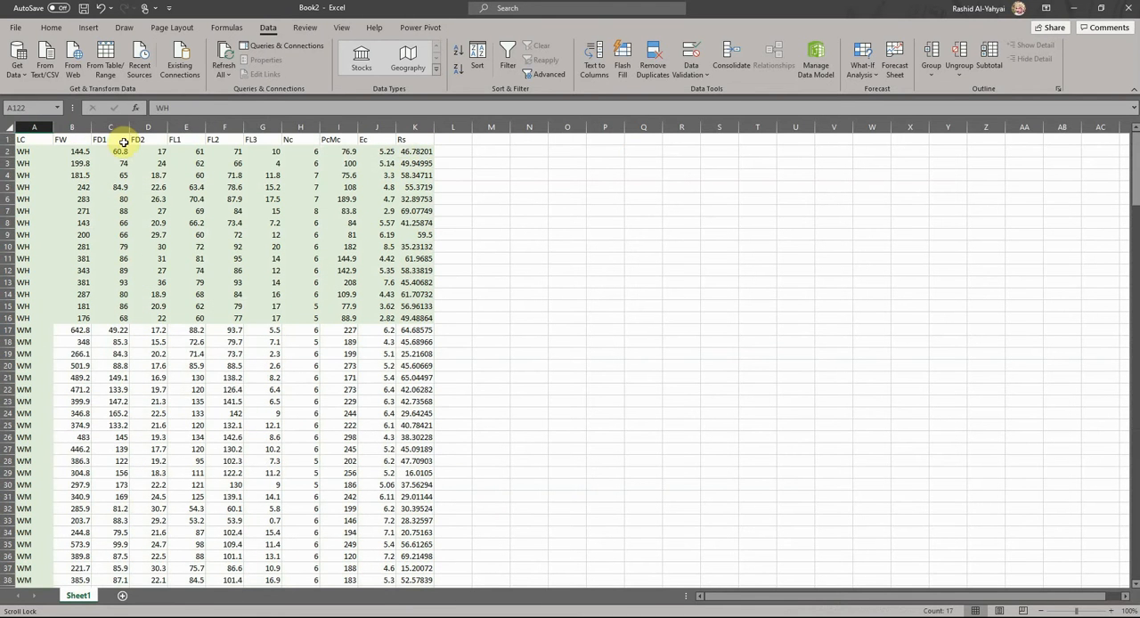
- Copy the variable headers FW through Rs from B1:K1 into the row starting at O2
{"action": "left_click_drag", "start_coordinate": [59, 139], "coordinate": [402, 143]}
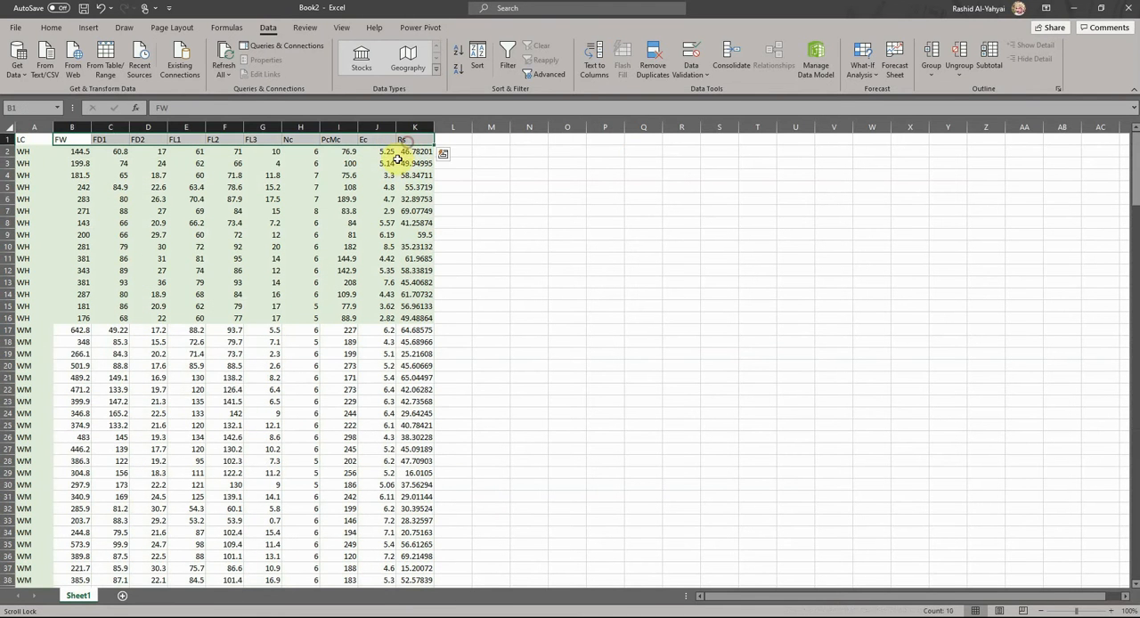
{"action": "key", "text": "ctrl+c"}
{"action": "left_click", "coordinate": [552, 154]}
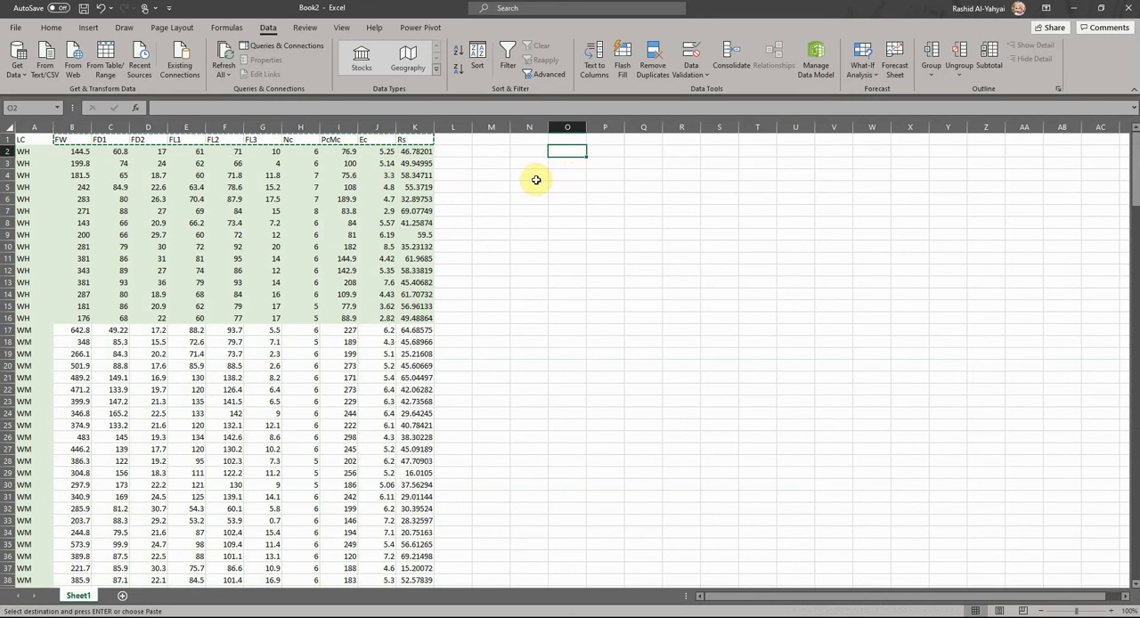
{"action": "key", "text": "ctrl+v"}
- Enter =AVERAGE(B2:B16,B122:B136) in O3 to average FW over both WH blocks
{"action": "left_click", "coordinate": [568, 166]}
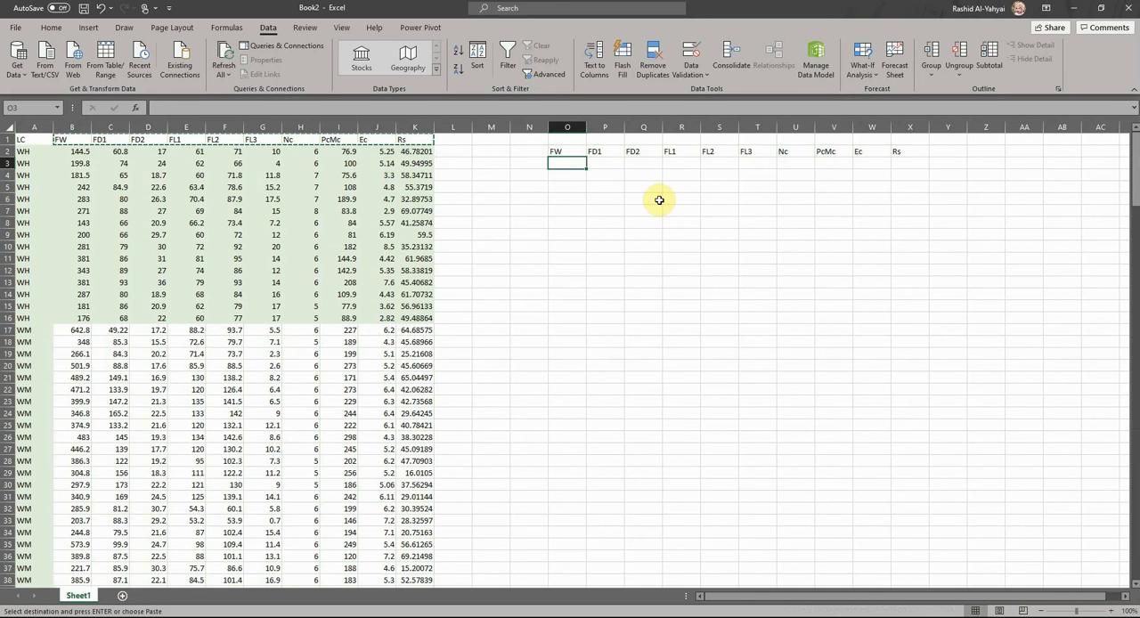
{"action": "type", "text": "=average("}
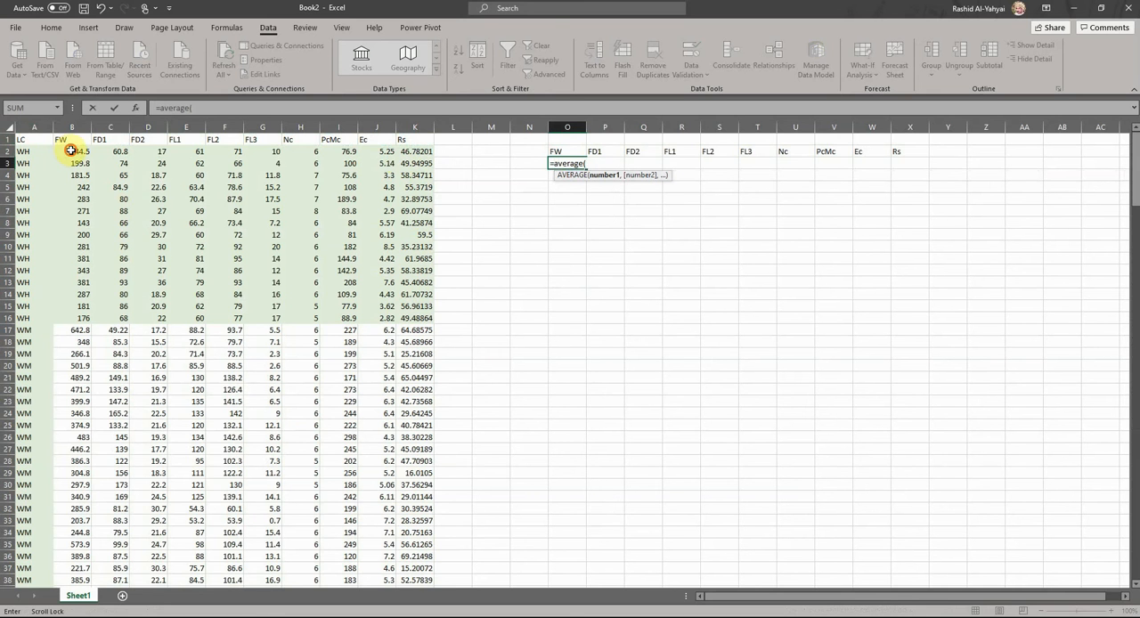
{"action": "left_click_drag", "start_coordinate": [71, 151], "coordinate": [80, 320]}
{"action": "scroll", "coordinate": [80, 343], "scroll_direction": "down", "scroll_amount": 6}
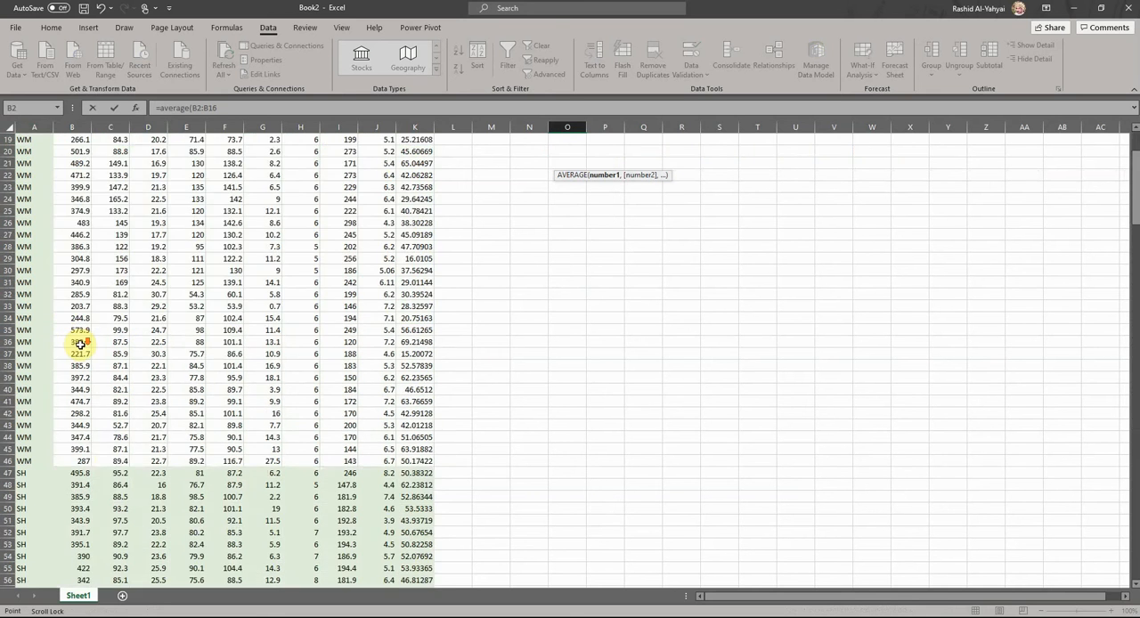
{"action": "scroll", "coordinate": [80, 343], "scroll_direction": "down", "scroll_amount": 20}
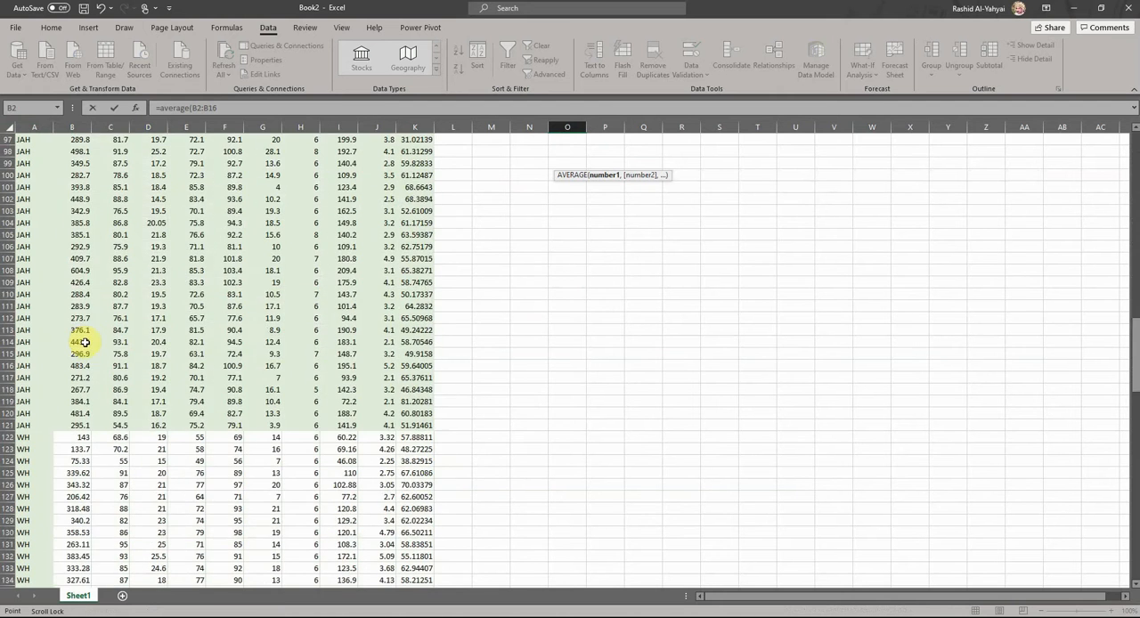
{"action": "scroll", "coordinate": [84, 342], "scroll_direction": "down", "scroll_amount": 5}
{"action": "scroll", "coordinate": [82, 329], "scroll_direction": "down", "scroll_amount": 1}
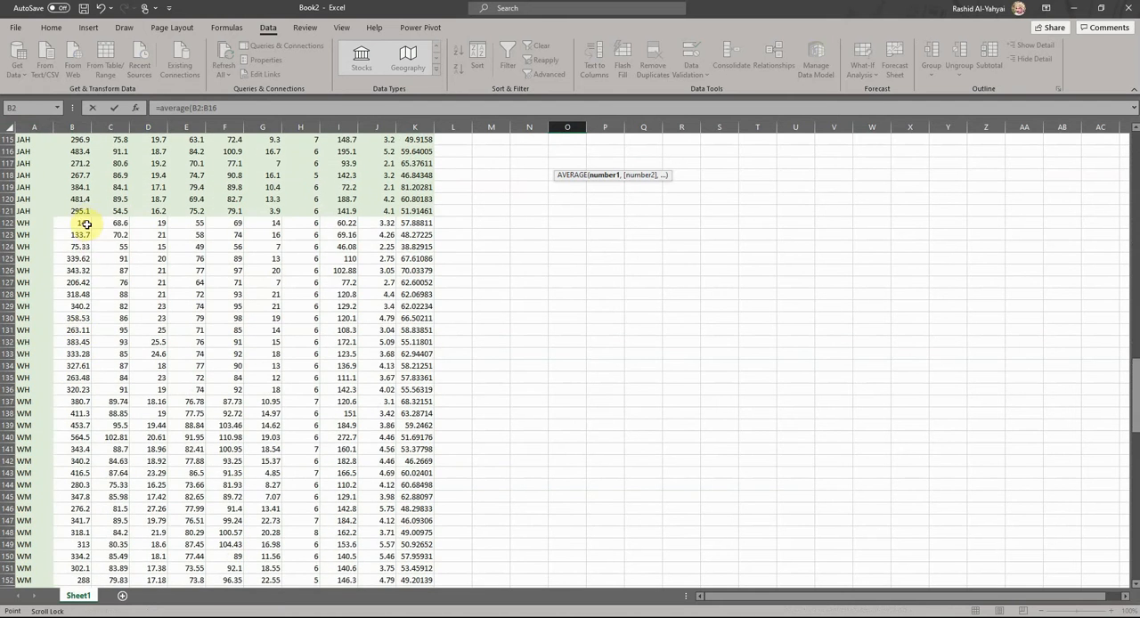
{"action": "left_click_drag", "start_coordinate": [81, 221], "coordinate": [82, 397]}
{"action": "scroll", "coordinate": [82, 397], "scroll_direction": "down", "scroll_amount": 20}
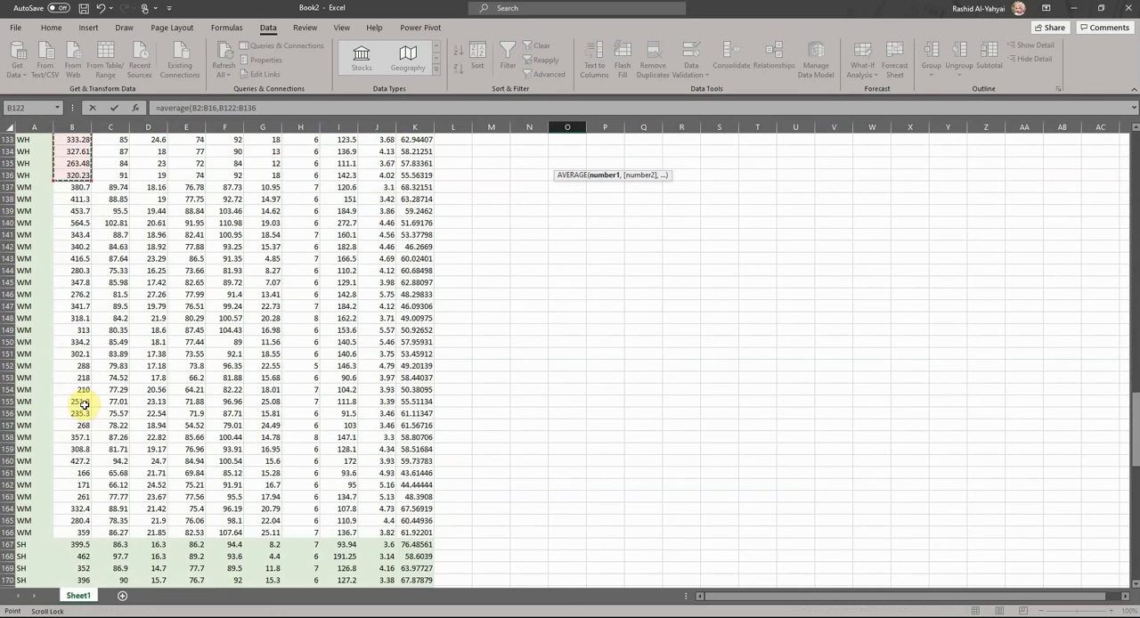
{"action": "scroll", "coordinate": [93, 413], "scroll_direction": "down", "scroll_amount": 4}
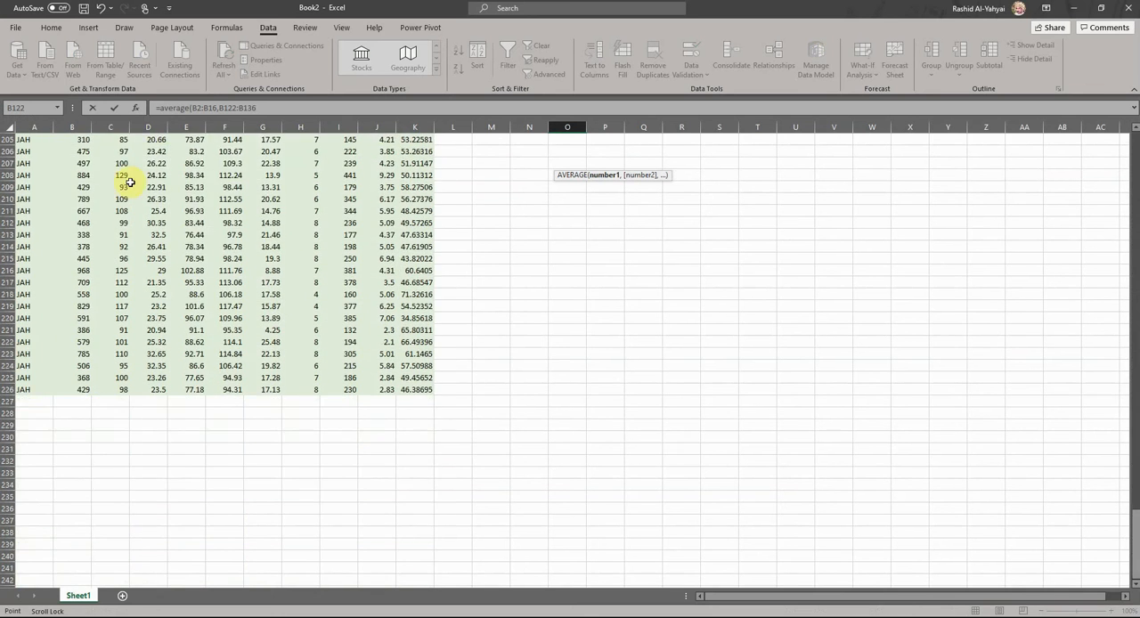
{"action": "left_click", "coordinate": [259, 108]}
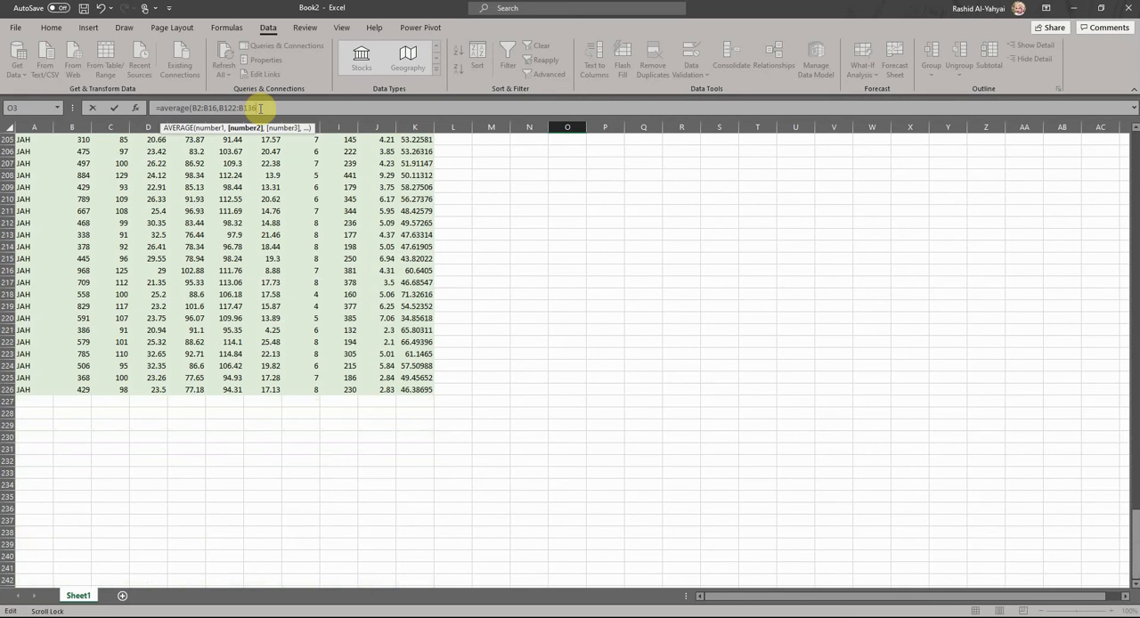
{"action": "type", "text": ")"}
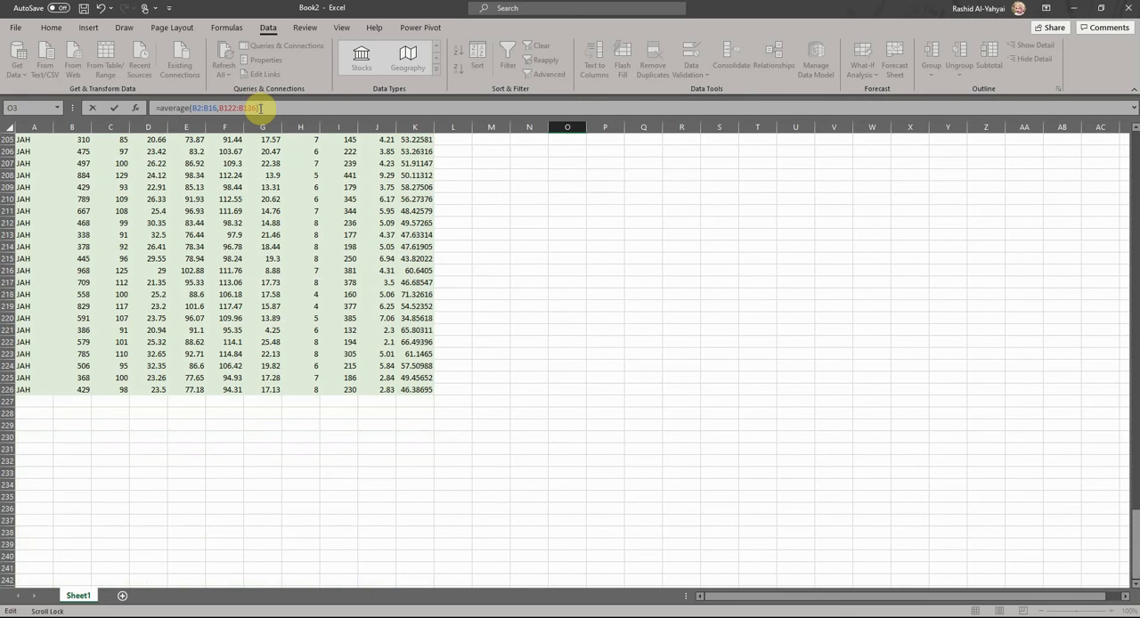
{"action": "key", "text": "Return"}
- Fill the O3 average formula across to X3 and label the row WH in N3
{"action": "scroll", "coordinate": [631, 183], "scroll_direction": "up", "scroll_amount": 20}
{"action": "left_click", "coordinate": [581, 166]}
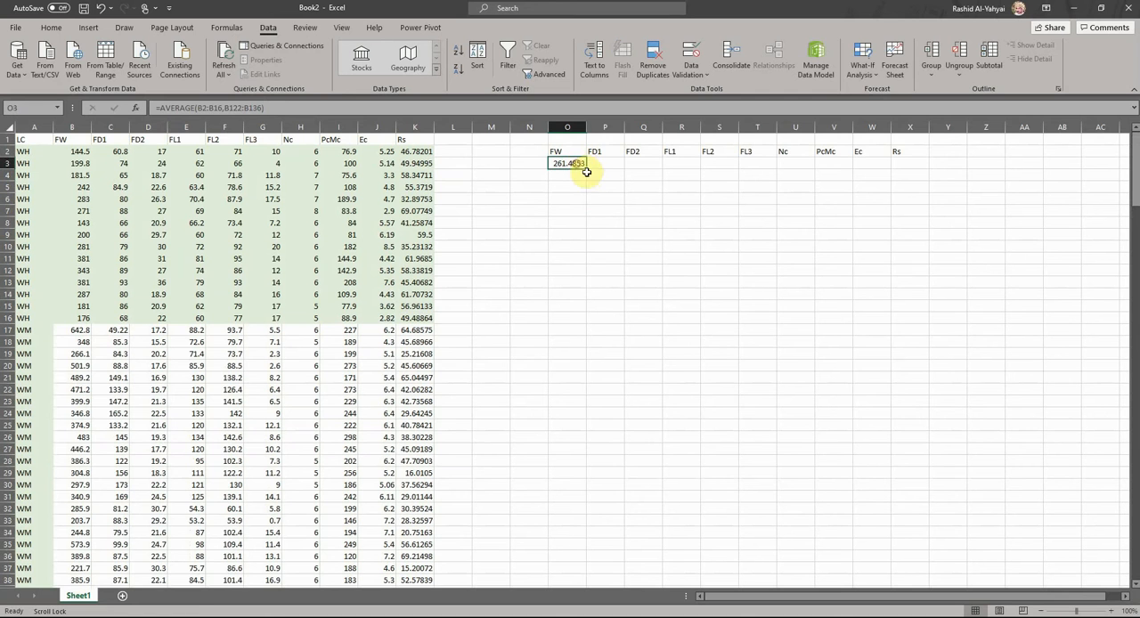
{"action": "left_click_drag", "start_coordinate": [589, 168], "coordinate": [899, 181]}
{"action": "left_click", "coordinate": [534, 160]}
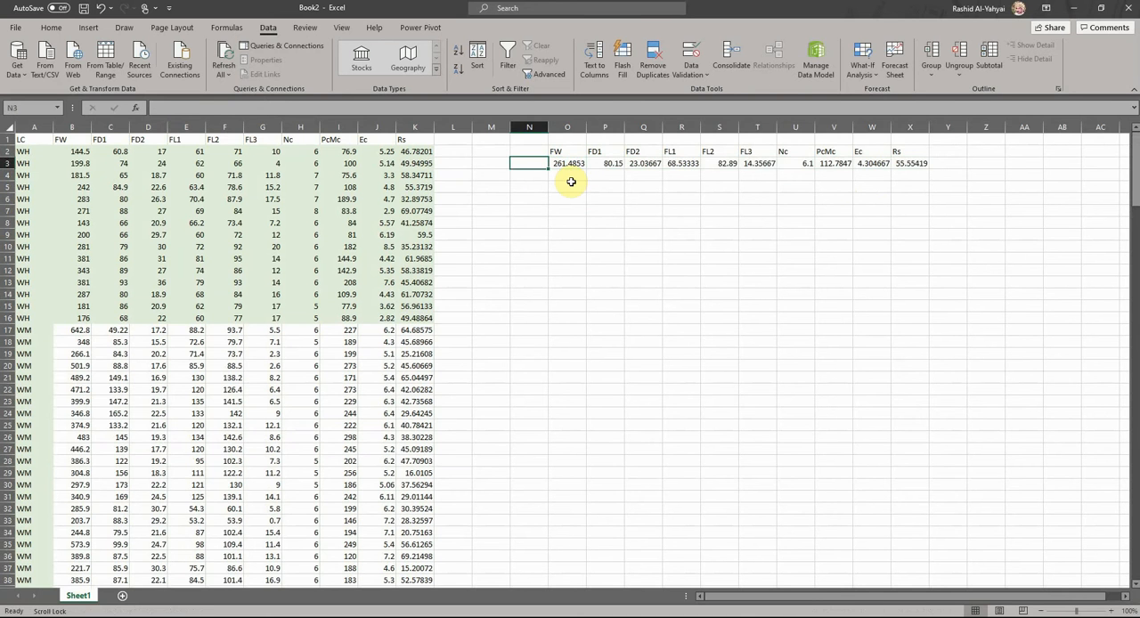
{"action": "type", "text": "WH"}
{"action": "key", "text": "Return"}
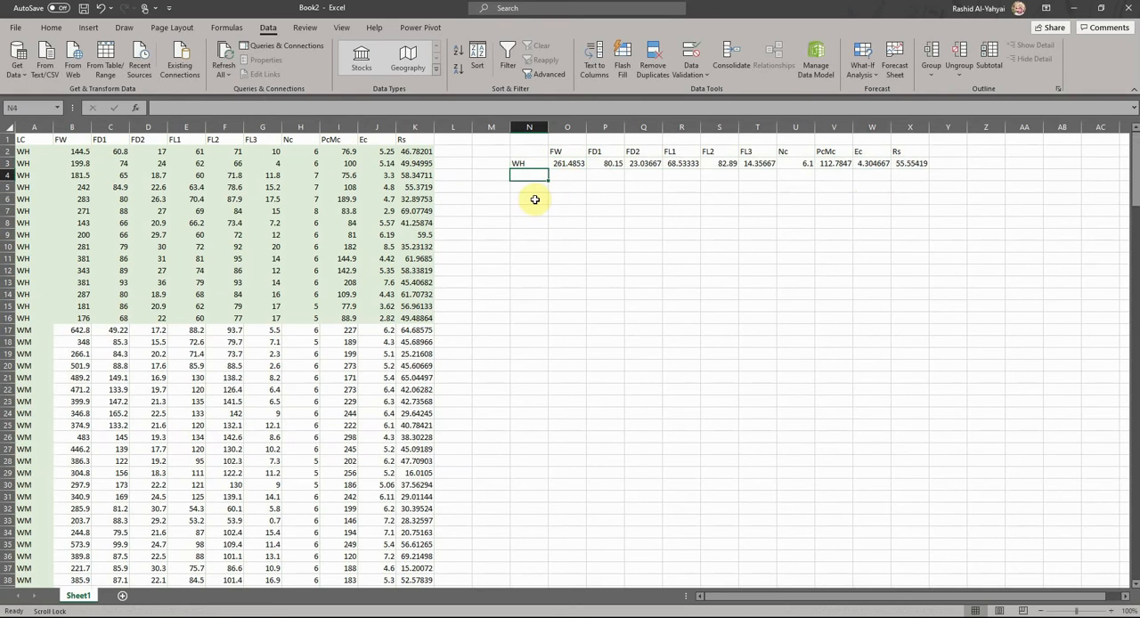
- Start a Consolidate operation with N6 as the destination and Average as the function
{"action": "left_click", "coordinate": [532, 200]}
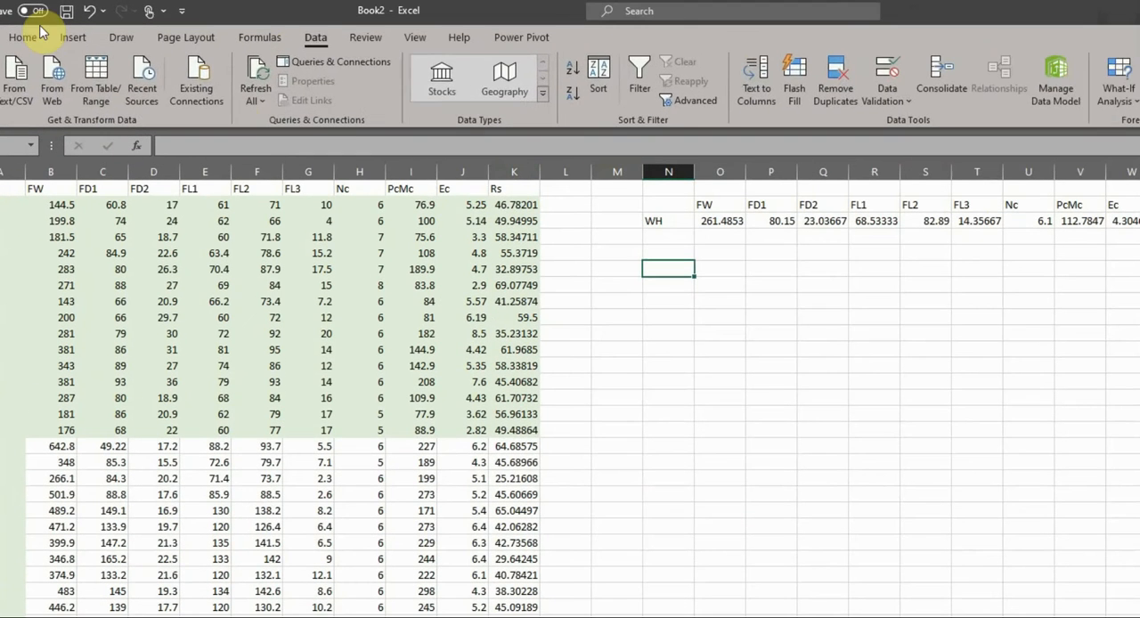
{"action": "left_click", "coordinate": [24, 36]}
{"action": "left_click", "coordinate": [317, 37]}
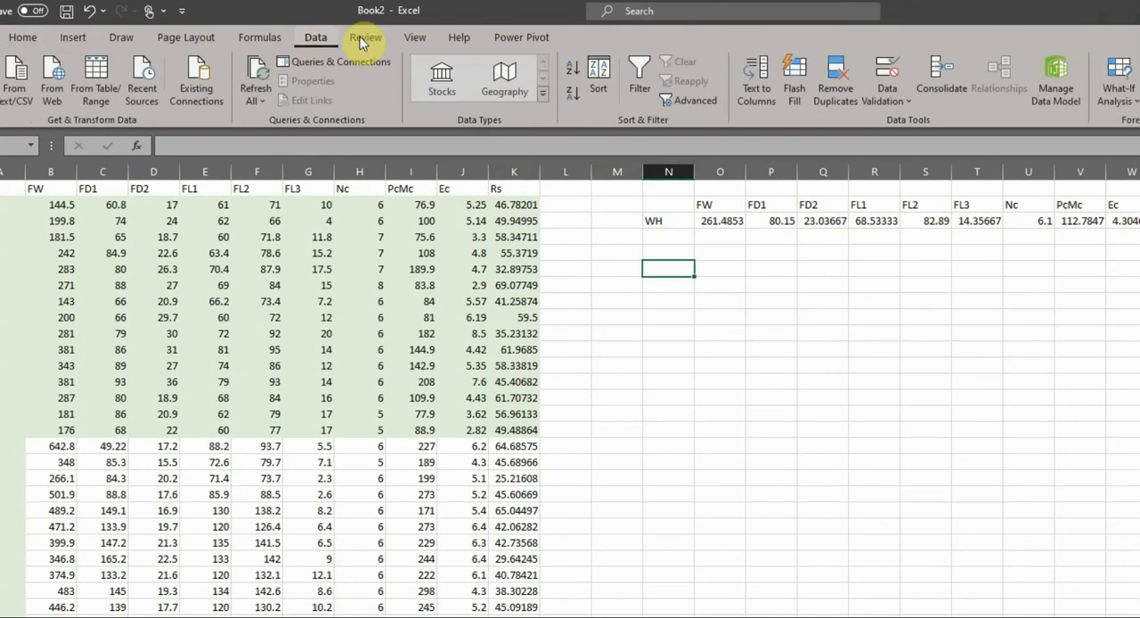
{"action": "left_click", "coordinate": [956, 82]}
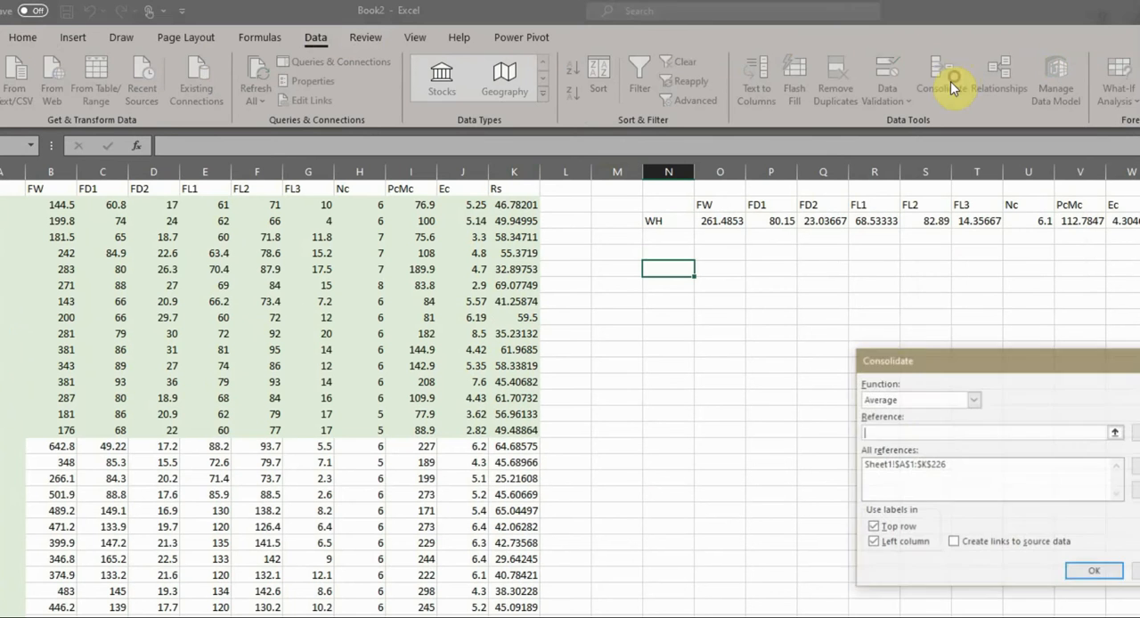
{"action": "left_click", "coordinate": [918, 399]}
{"action": "left_click", "coordinate": [916, 401]}
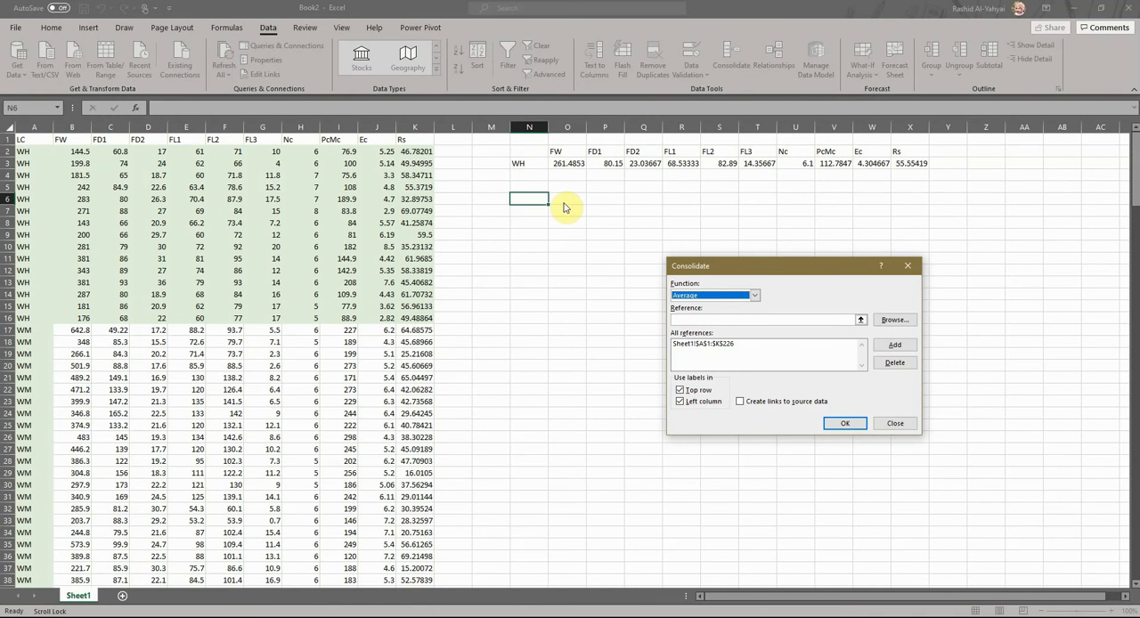
- Consolidate the source range $A$1:$K$226 of Sheet1 using its top row and left column as labels
{"action": "left_click", "coordinate": [861, 320]}
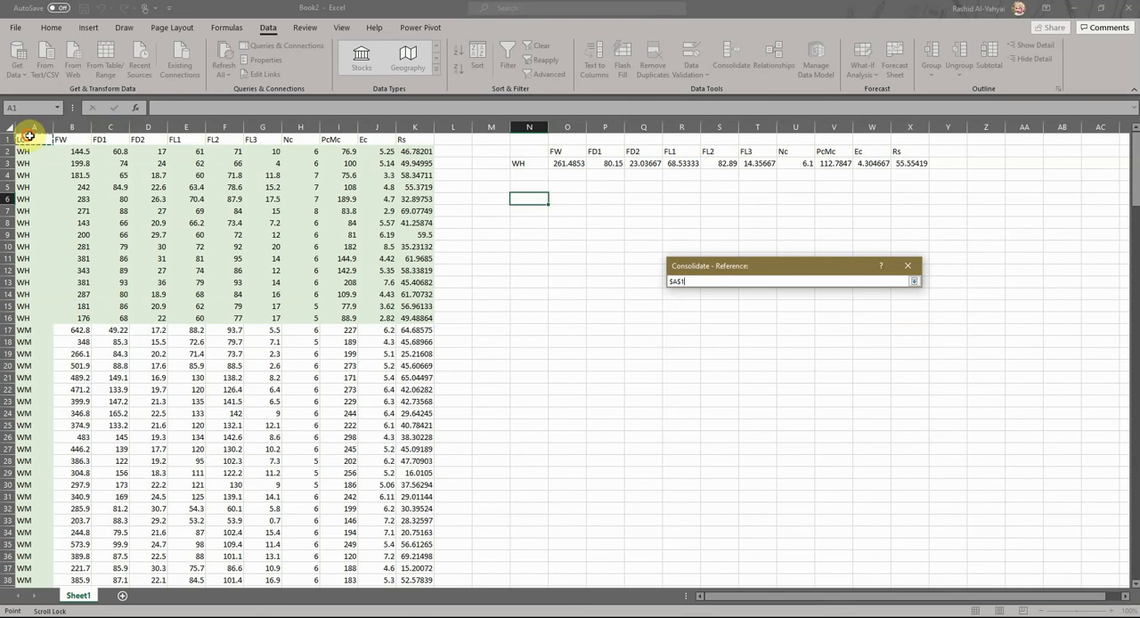
{"action": "left_click_drag", "start_coordinate": [30, 136], "coordinate": [437, 522]}
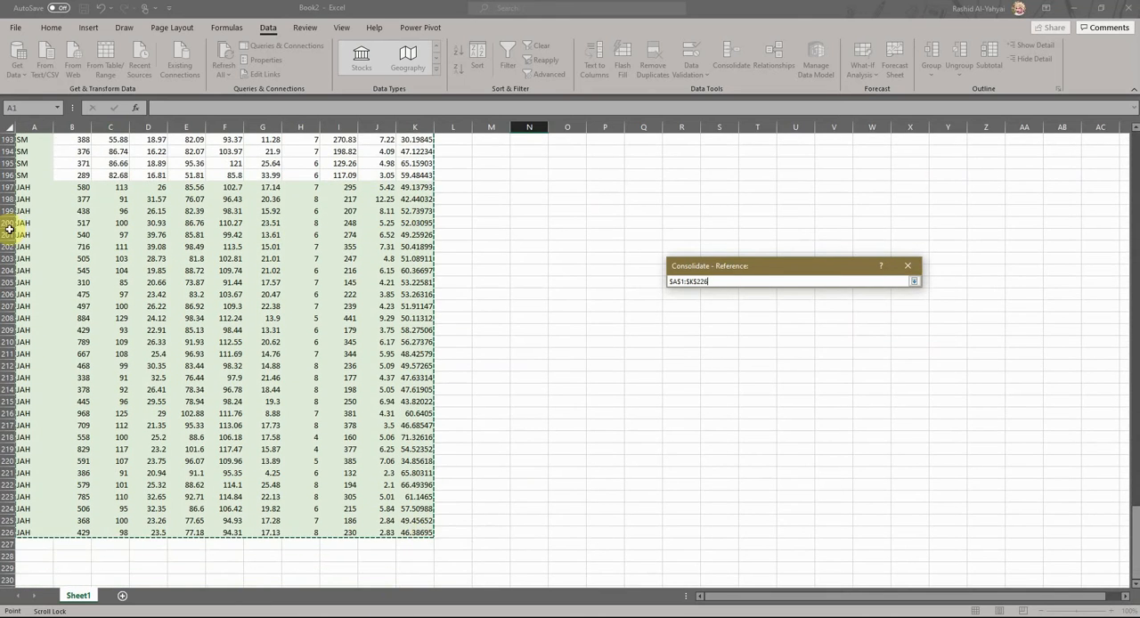
{"action": "scroll", "coordinate": [33, 216], "scroll_direction": "up", "scroll_amount": 17}
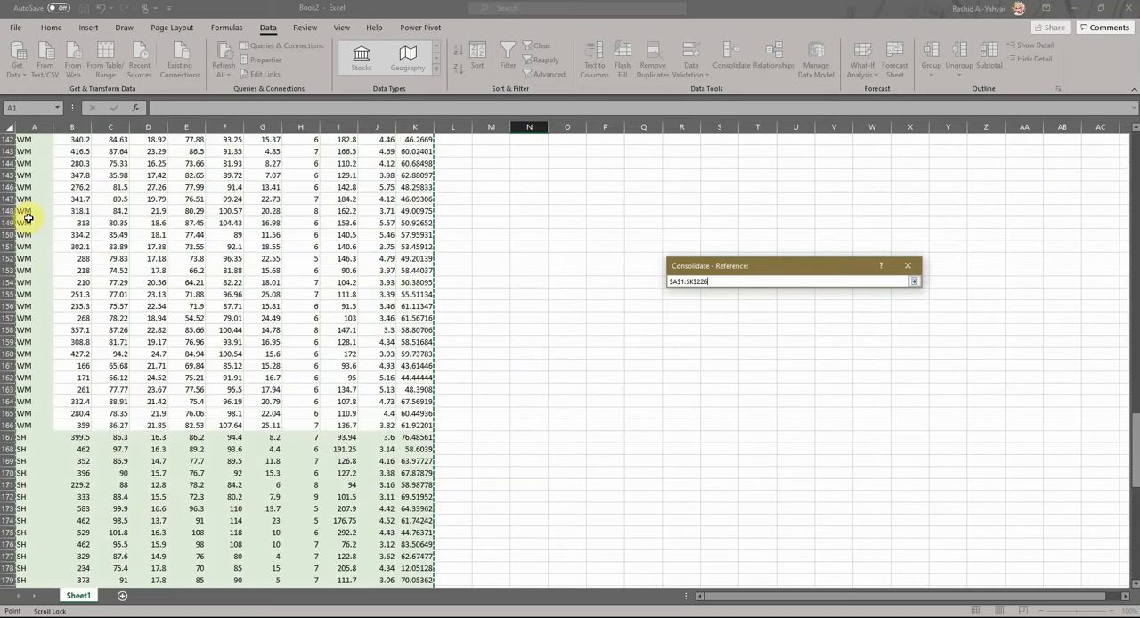
{"action": "scroll", "coordinate": [29, 218], "scroll_direction": "up", "scroll_amount": 20}
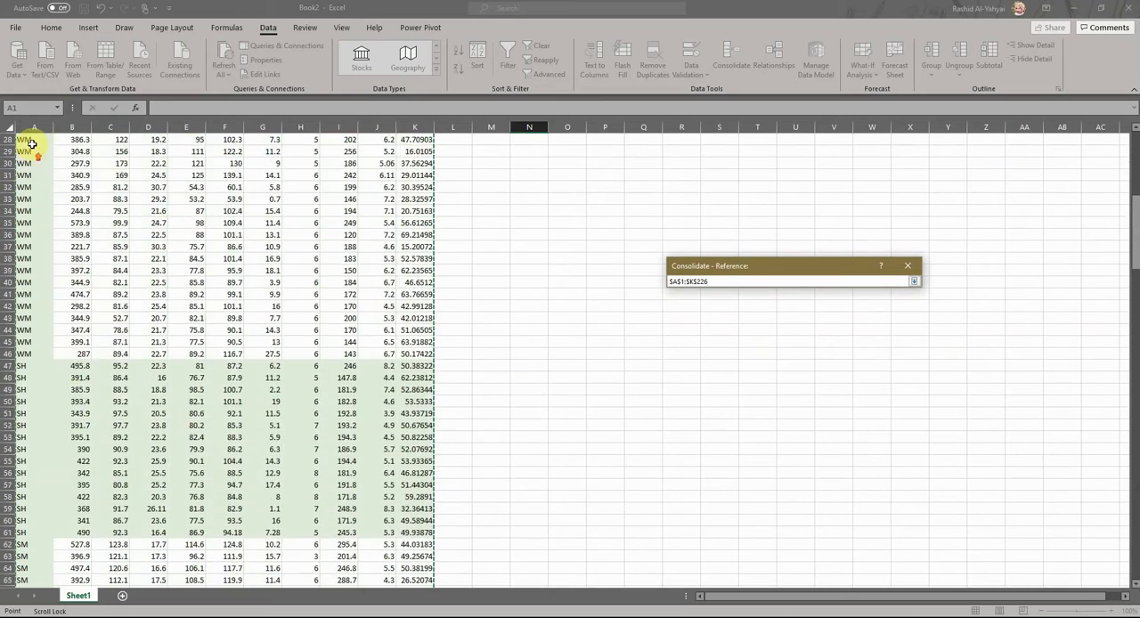
{"action": "scroll", "coordinate": [31, 143], "scroll_direction": "up", "scroll_amount": 9}
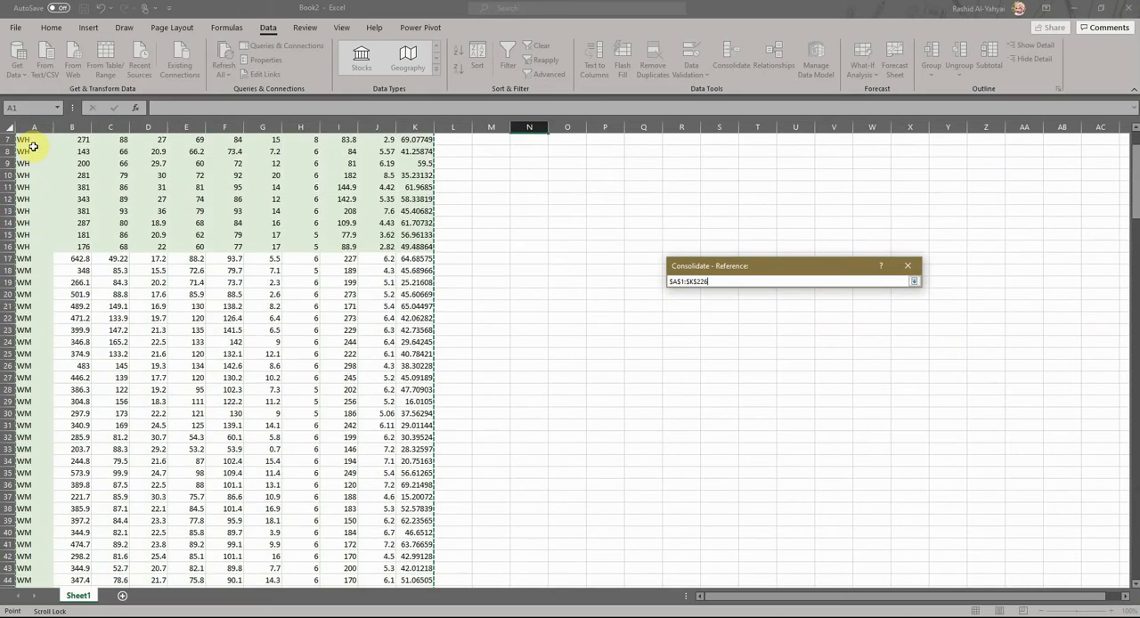
{"action": "left_click", "coordinate": [916, 283]}
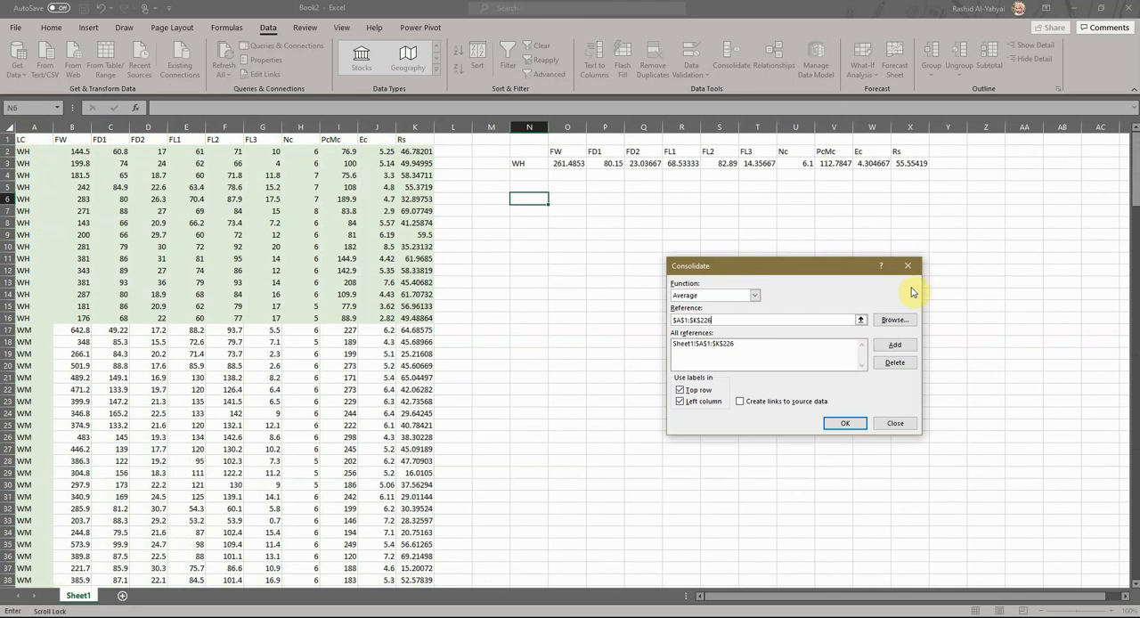
{"action": "left_click", "coordinate": [892, 347]}
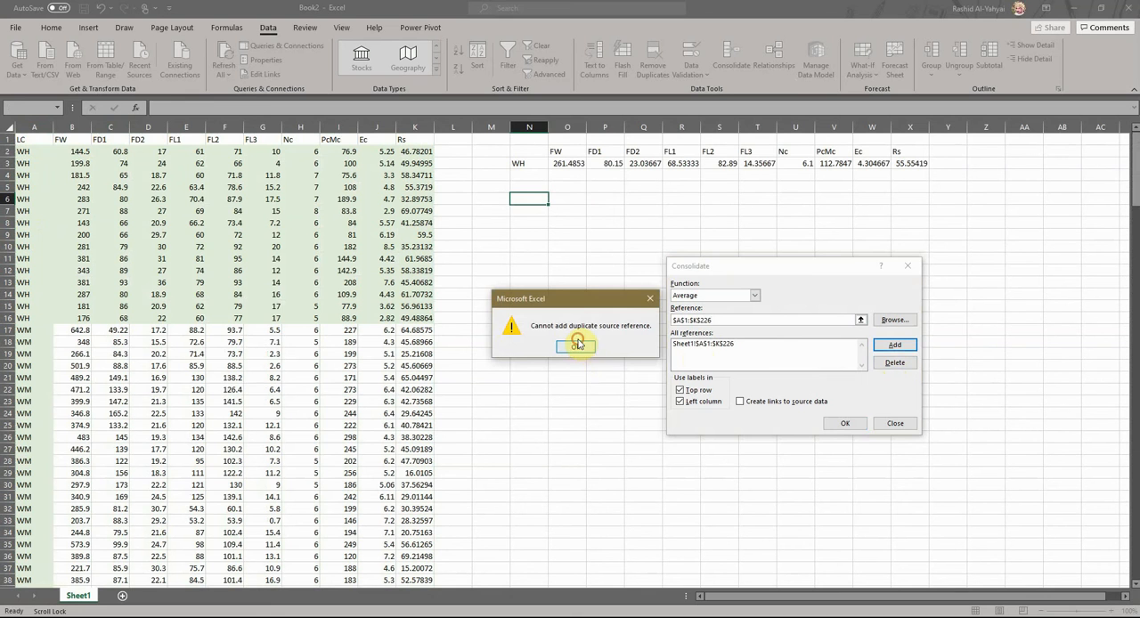
{"action": "left_click", "coordinate": [710, 345]}
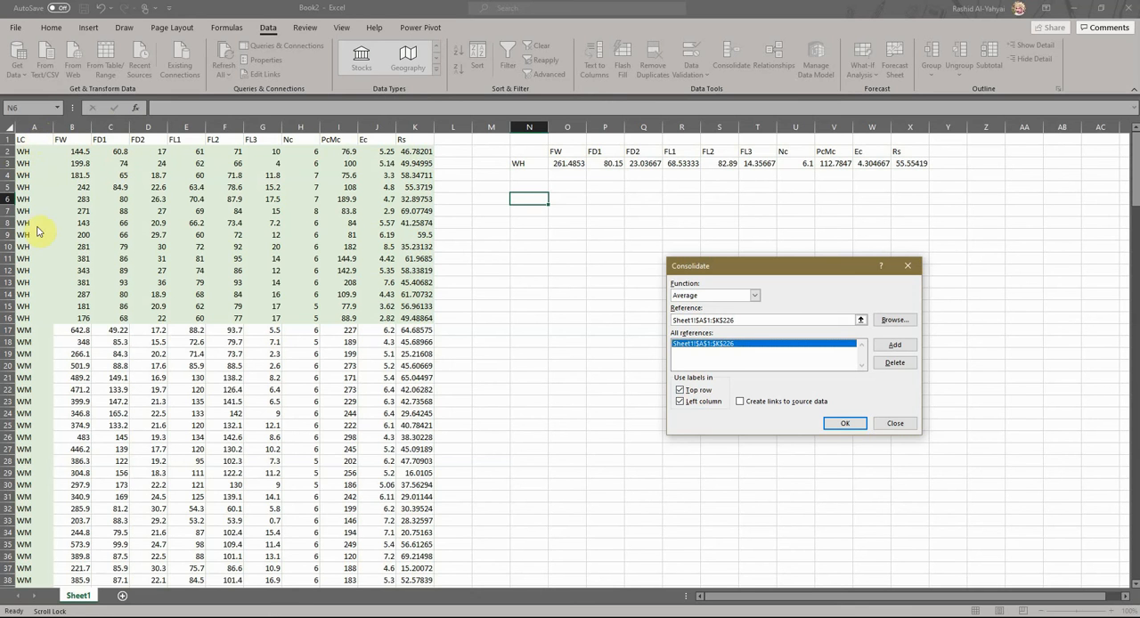
{"action": "left_click", "coordinate": [844, 425]}
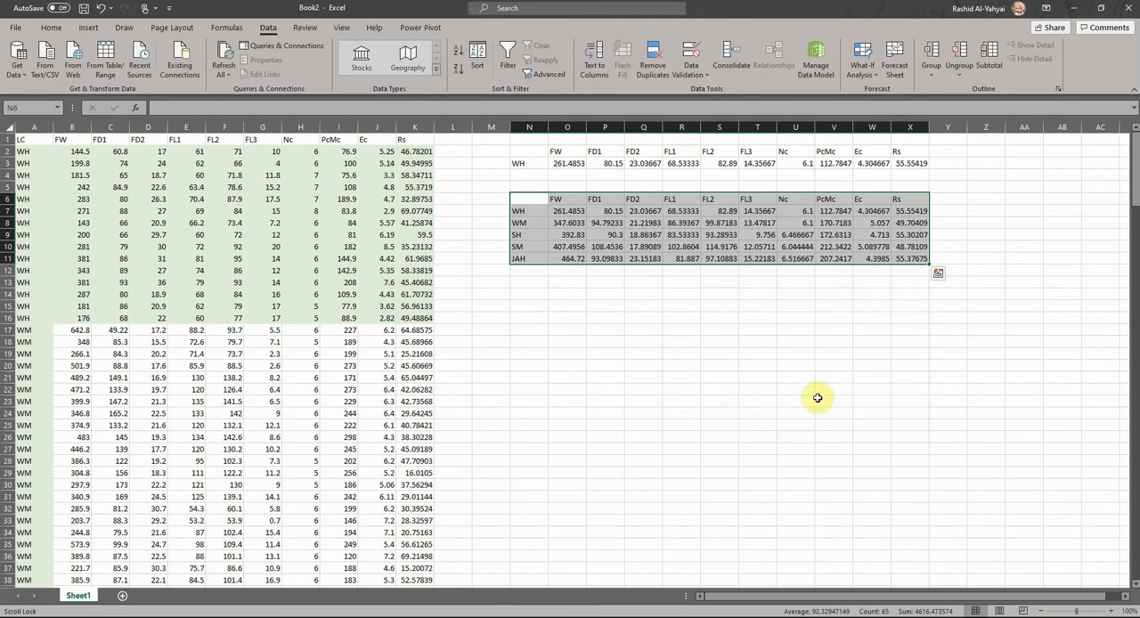
- Highlight the WH average rows N3:X3 and N7:X7 with the light gold fill colour
{"action": "left_click_drag", "start_coordinate": [520, 211], "coordinate": [918, 212]}
{"action": "left_click_drag", "start_coordinate": [520, 164], "coordinate": [921, 164]}
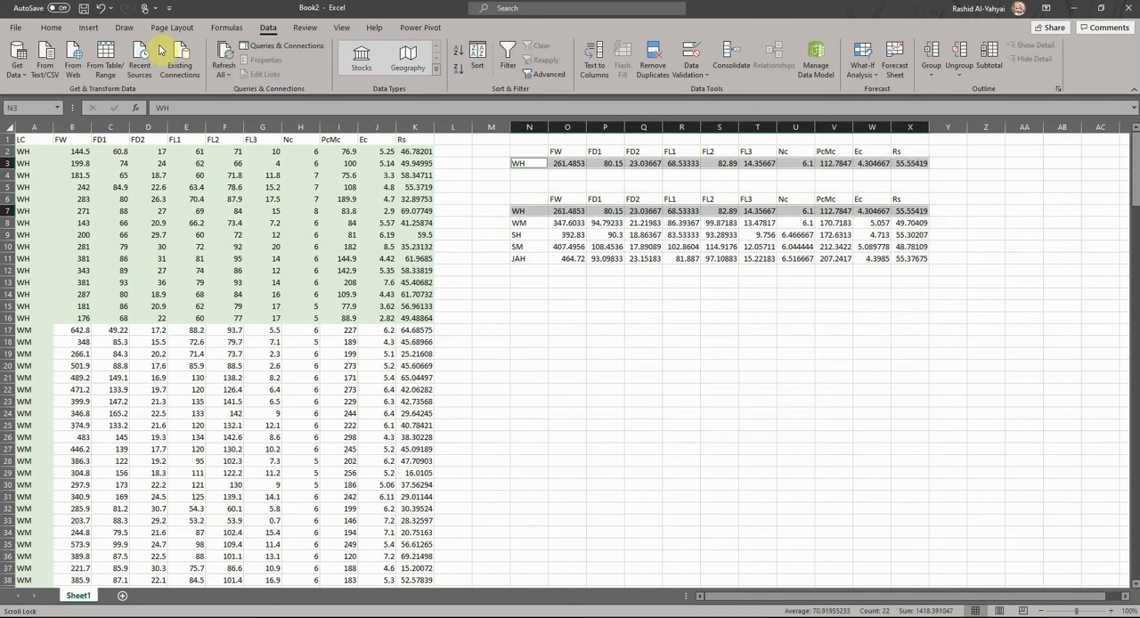
{"action": "left_click", "coordinate": [50, 28]}
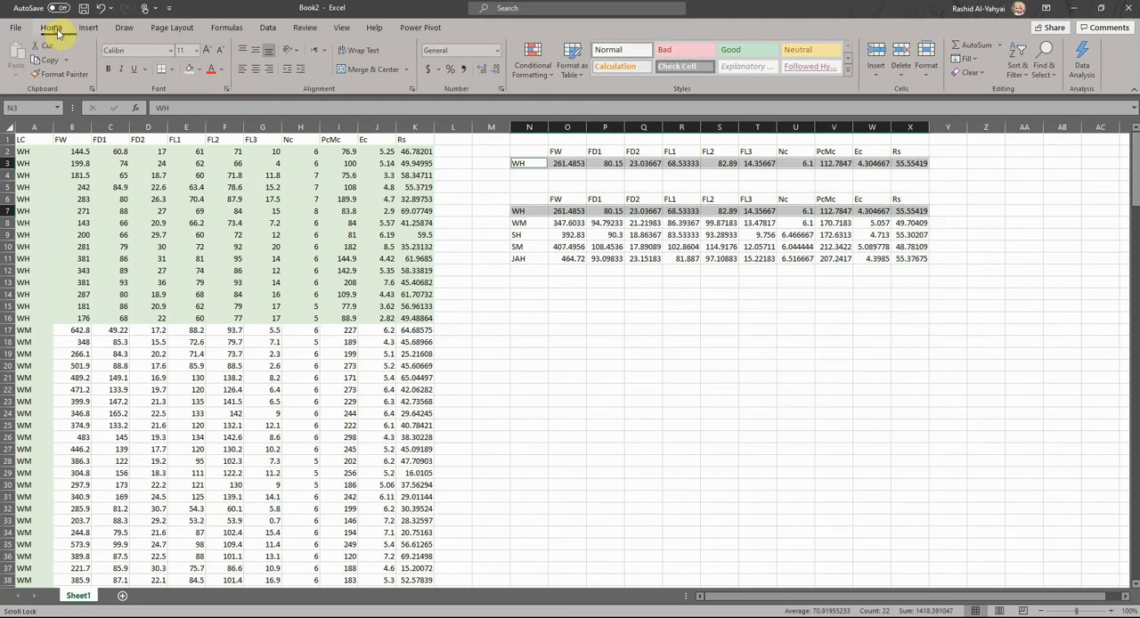
{"action": "left_click", "coordinate": [188, 69]}
{"action": "left_click", "coordinate": [571, 294]}
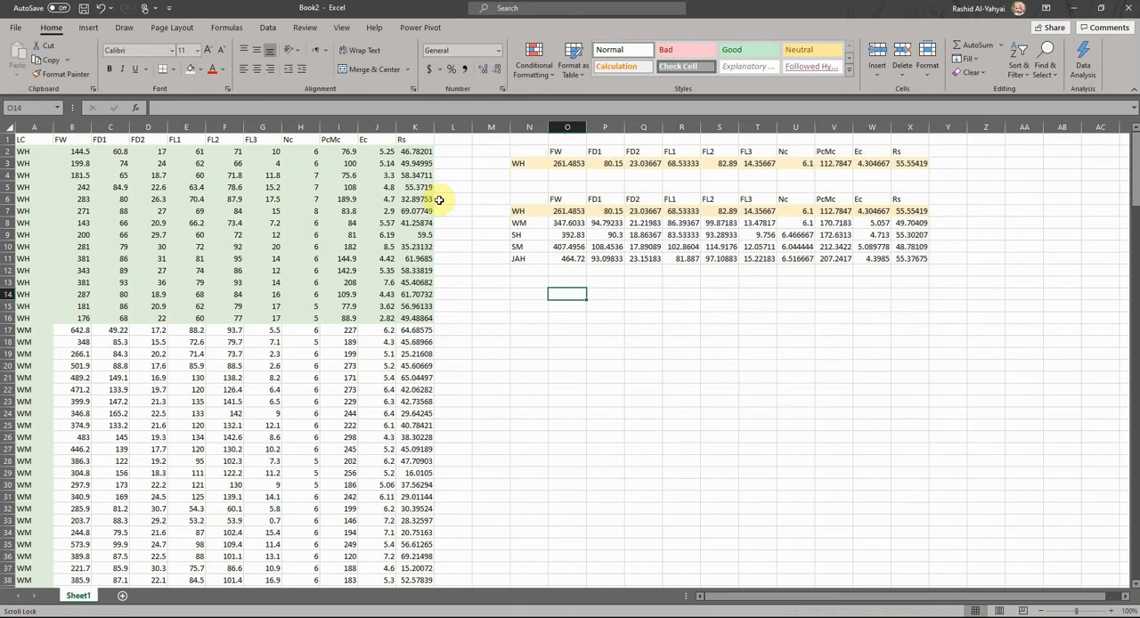
- Compare the WH, WM and SH group labels in the LC column with the row labels of the consolidated table
{"action": "left_click", "coordinate": [527, 213]}
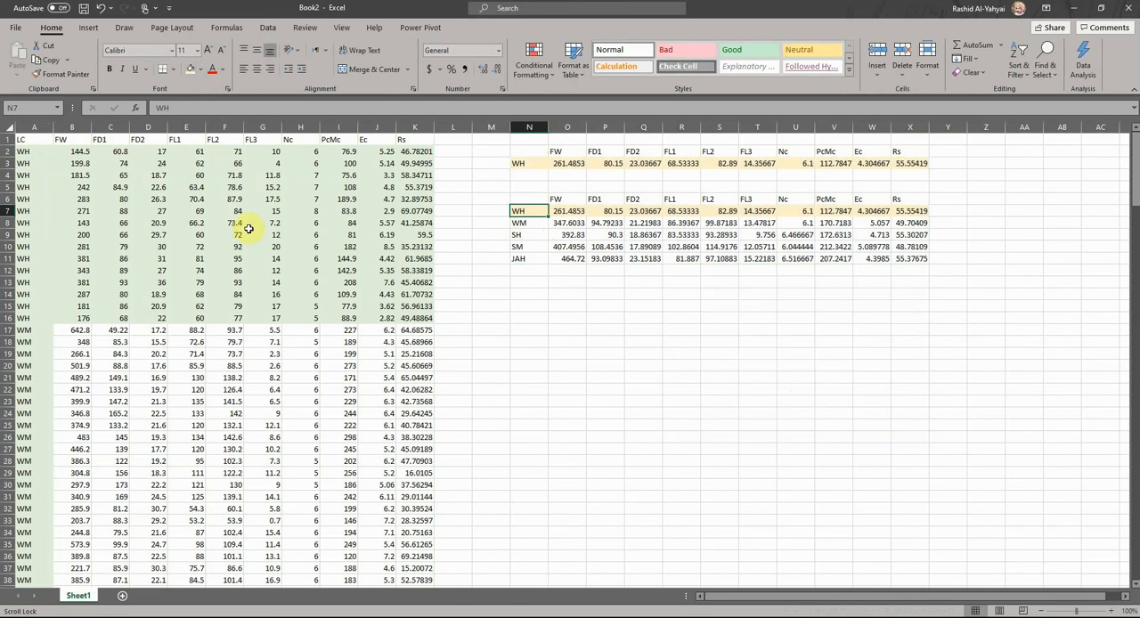
{"action": "left_click_drag", "start_coordinate": [25, 326], "coordinate": [12, 484]}
{"action": "scroll", "coordinate": [55, 503], "scroll_direction": "down", "scroll_amount": 6}
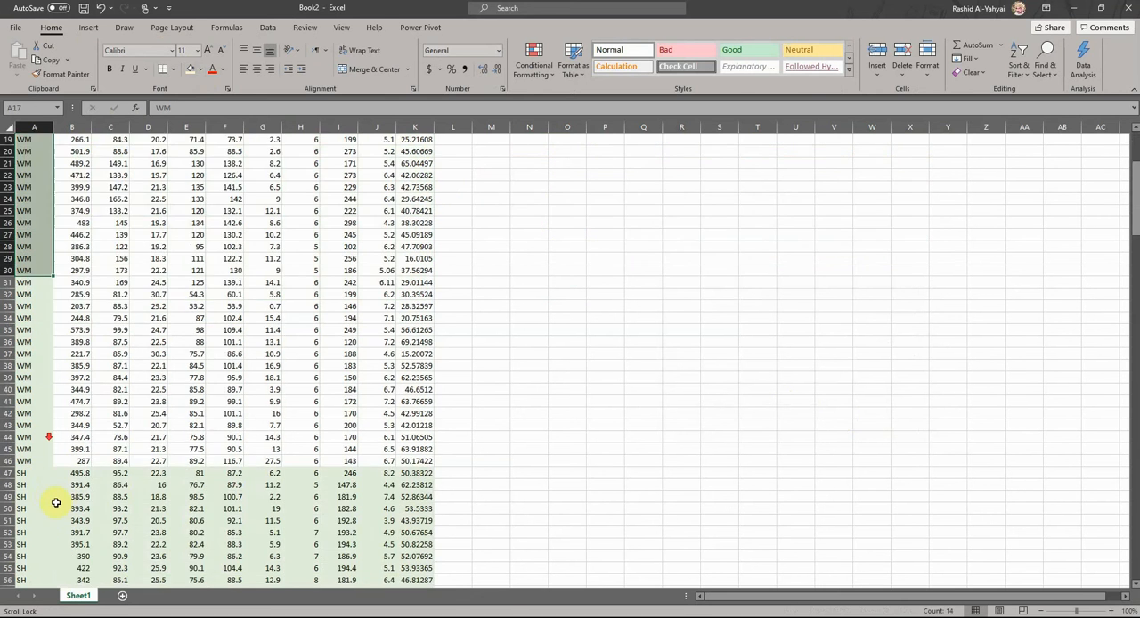
{"action": "double_click", "coordinate": [28, 477]}
{"action": "scroll", "coordinate": [344, 290], "scroll_direction": "up", "scroll_amount": 6}
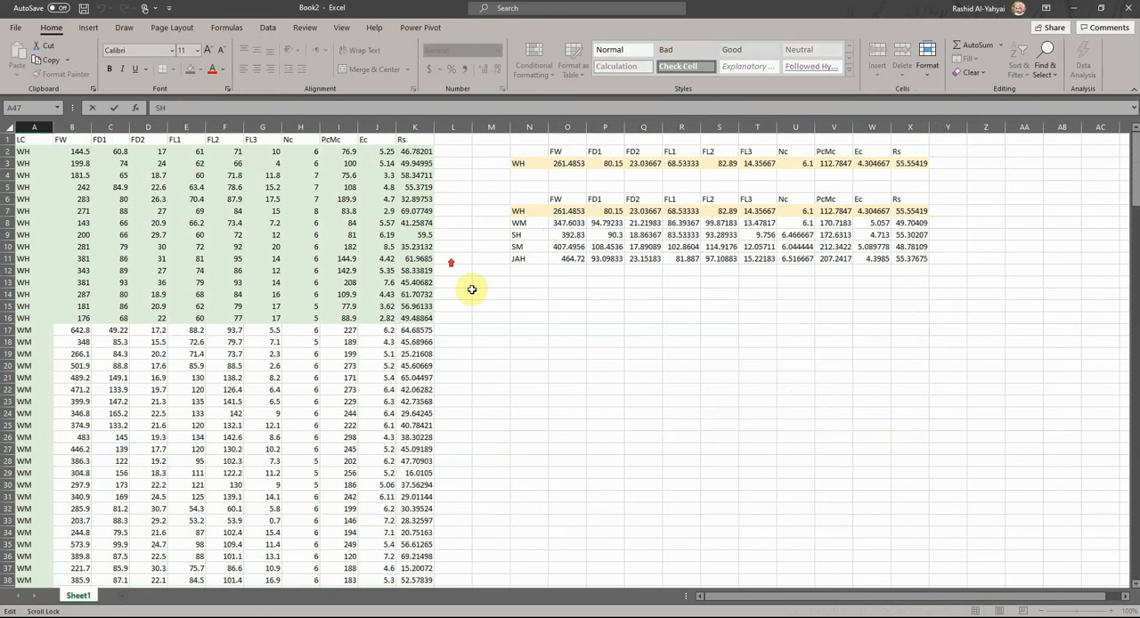
{"action": "left_click", "coordinate": [546, 225]}
- Try another Average consolidation of Sheet1!$A$1:$K$226 with N15 as the destination, and undo it
{"action": "left_click", "coordinate": [545, 306]}
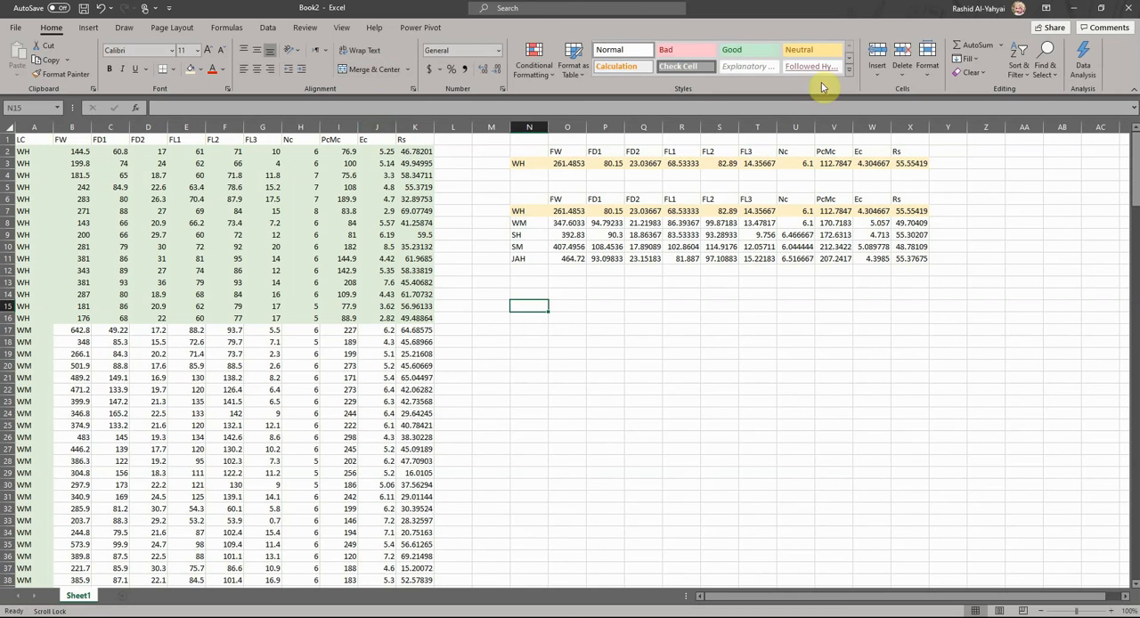
{"action": "left_click", "coordinate": [267, 27]}
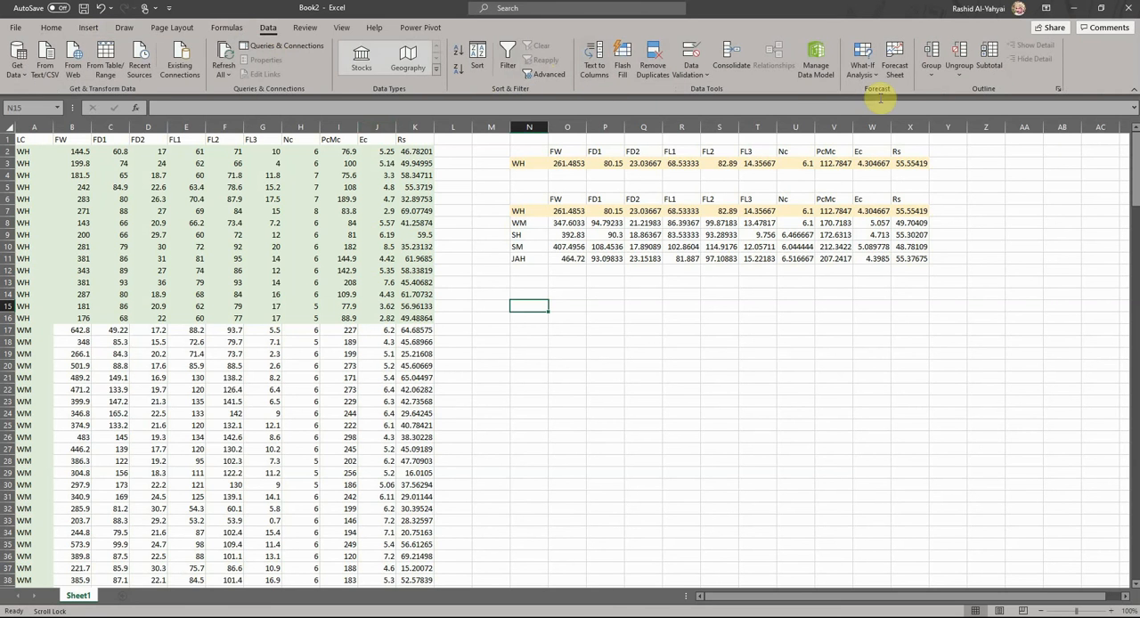
{"action": "left_click", "coordinate": [729, 56]}
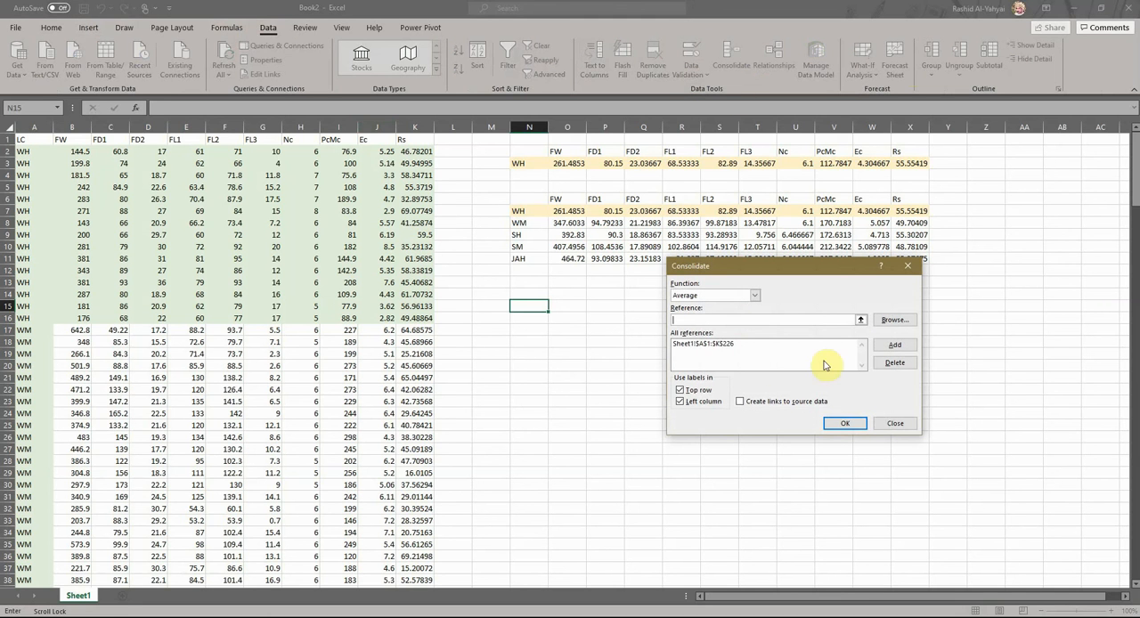
{"action": "left_click", "coordinate": [711, 345]}
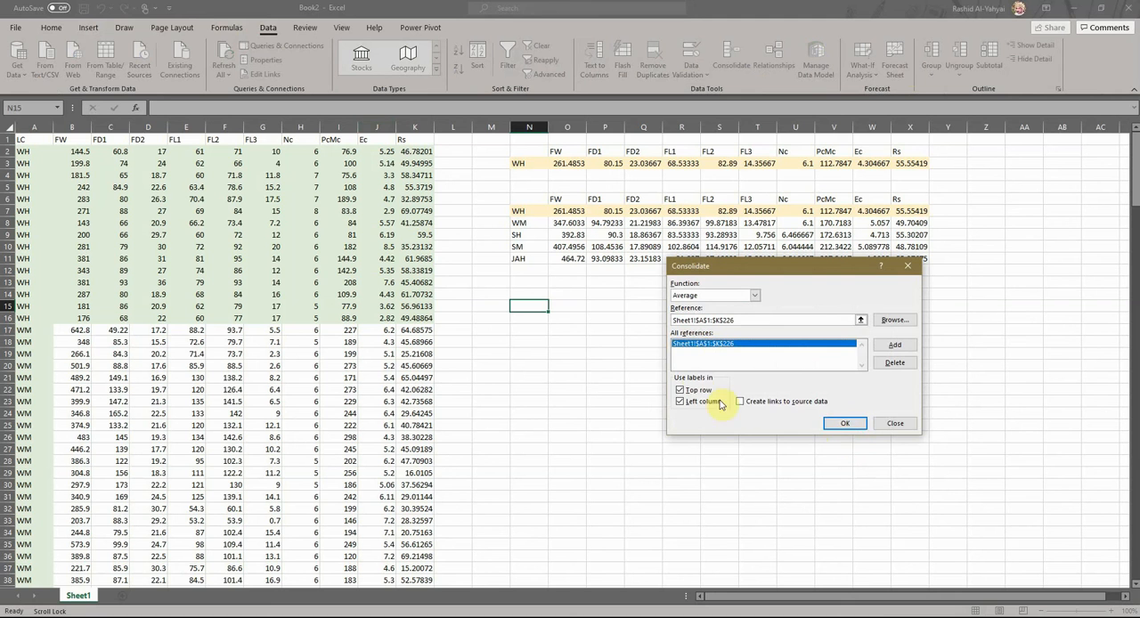
{"action": "left_click", "coordinate": [837, 425]}
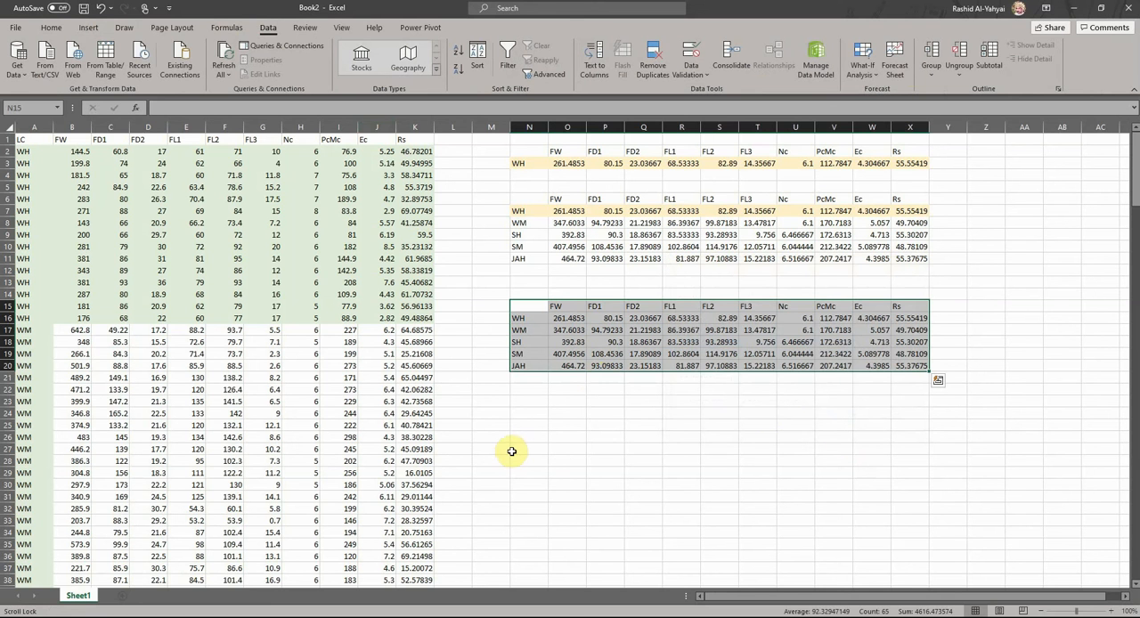
{"action": "key", "text": "ctrl+z"}
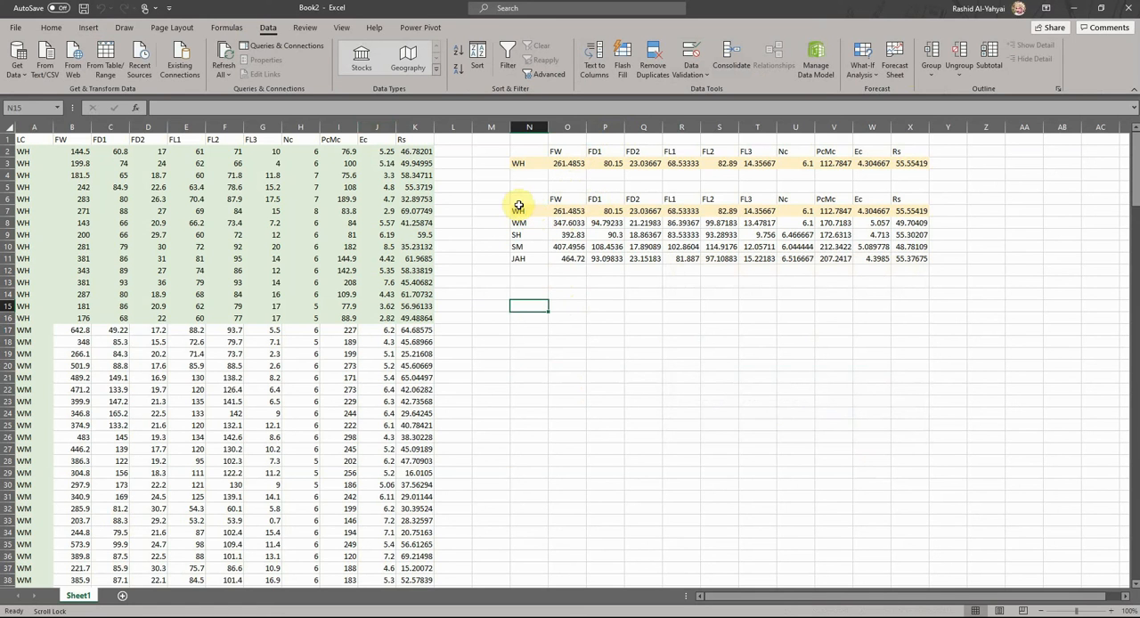
{"action": "left_click", "coordinate": [577, 211]}
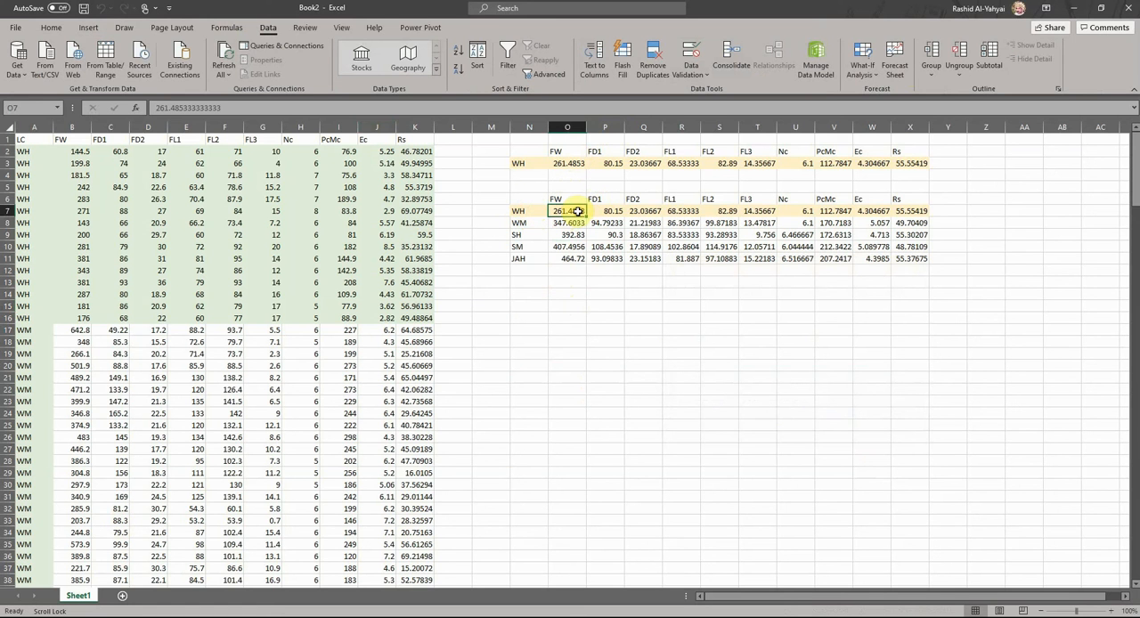
- Consolidate Sheet1!$A$1:$K$226 at N14 with the Sum function, using top row and left column labels
{"action": "left_click", "coordinate": [536, 297]}
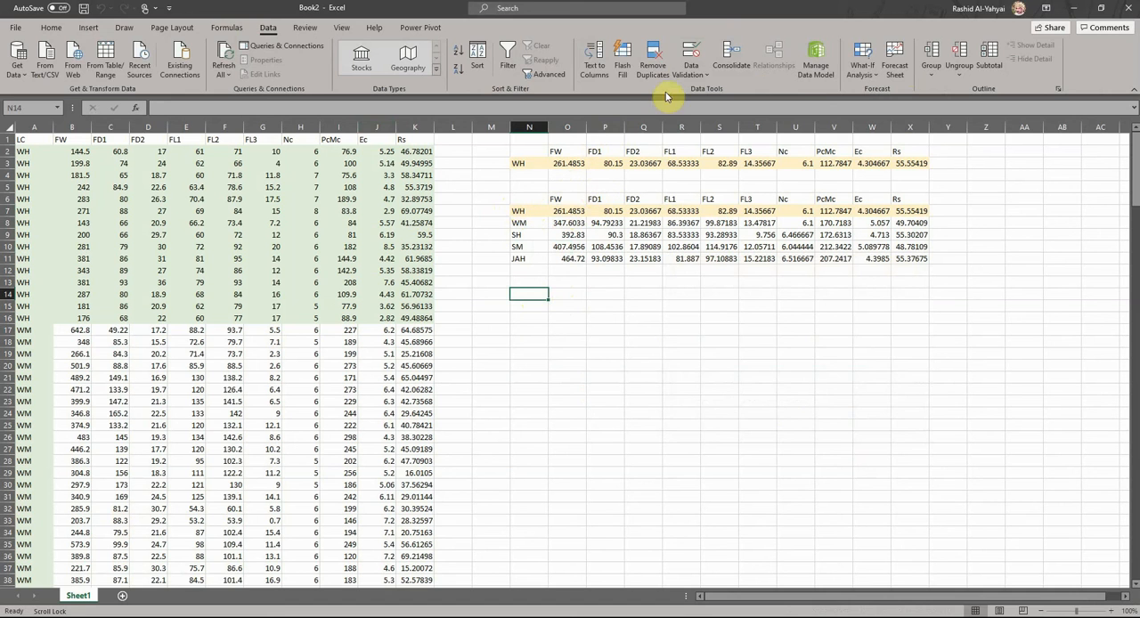
{"action": "left_click", "coordinate": [728, 61]}
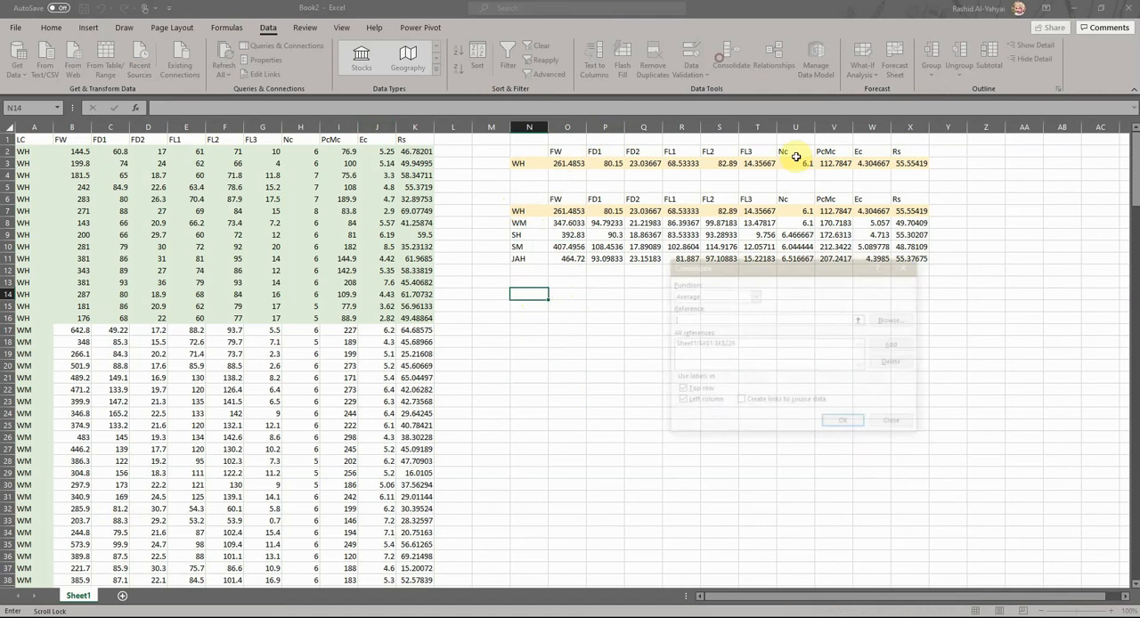
{"action": "left_click", "coordinate": [723, 346]}
{"action": "left_click", "coordinate": [755, 294]}
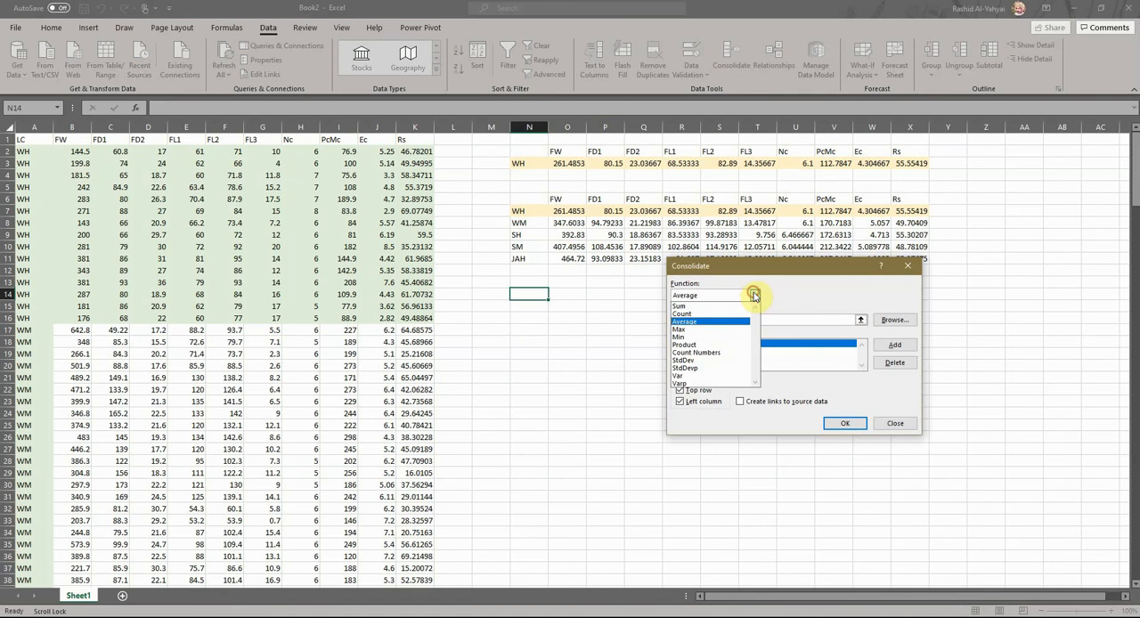
{"action": "left_click", "coordinate": [720, 305]}
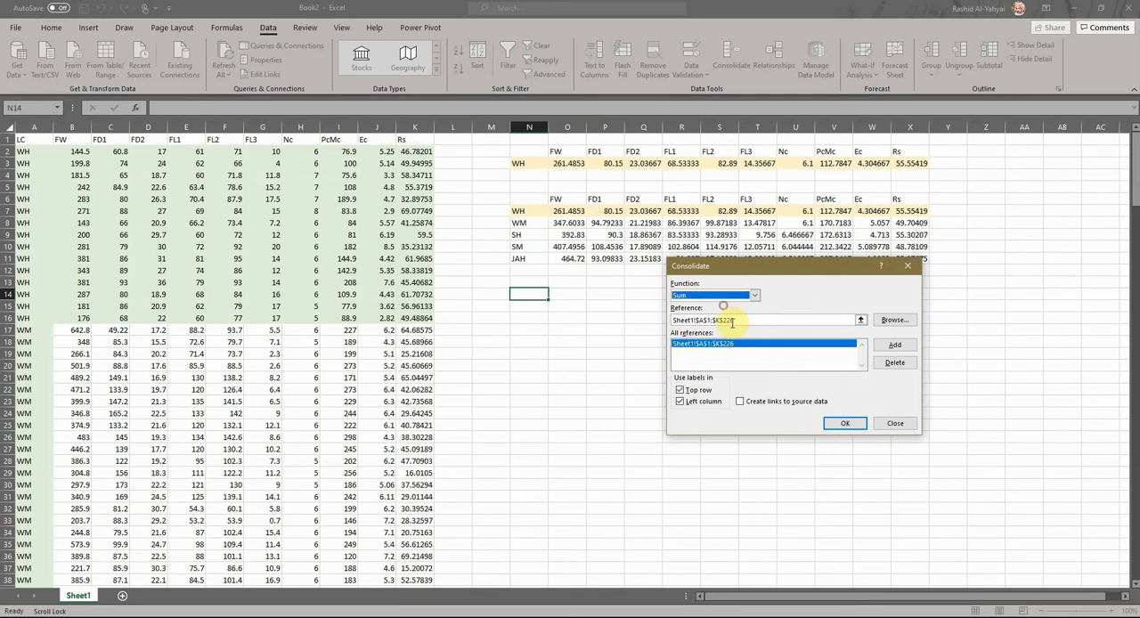
{"action": "left_click", "coordinate": [841, 423]}
{"action": "left_click", "coordinate": [529, 306]}
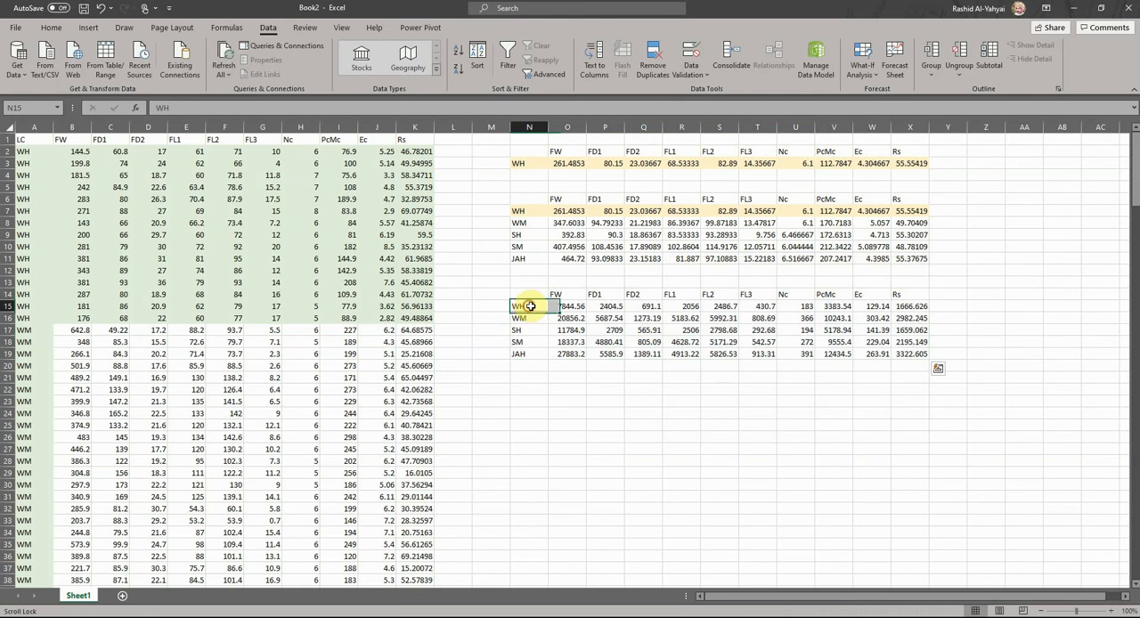
- Consolidate the same source range at N25 with the StdDev function, using top row and left column labels
{"action": "left_click", "coordinate": [537, 422]}
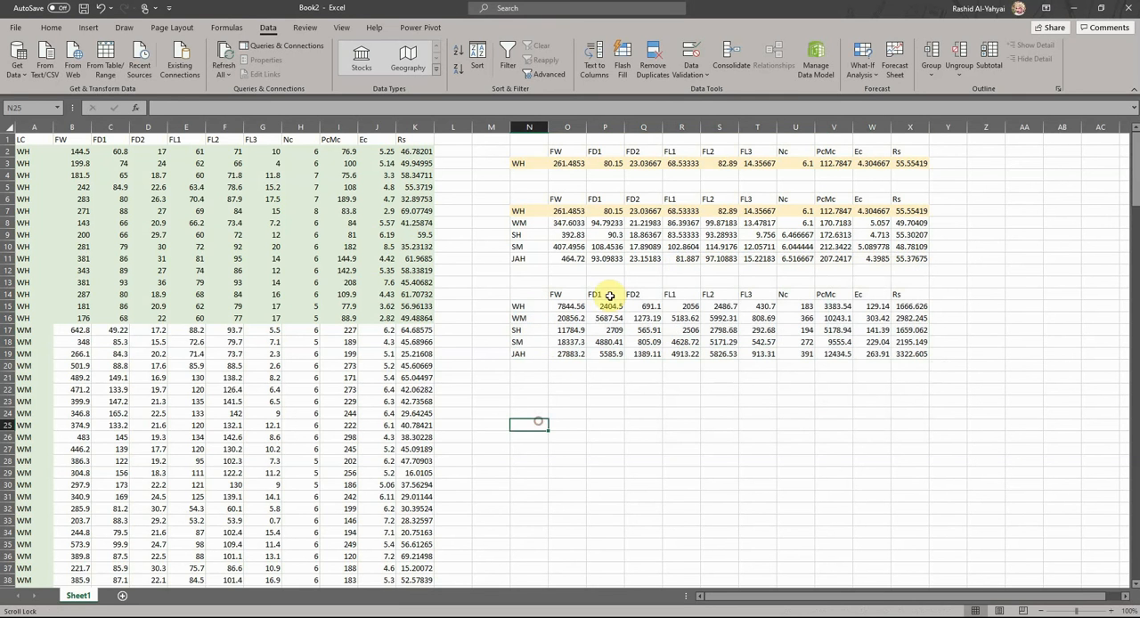
{"action": "left_click", "coordinate": [729, 64]}
{"action": "left_click", "coordinate": [751, 297]}
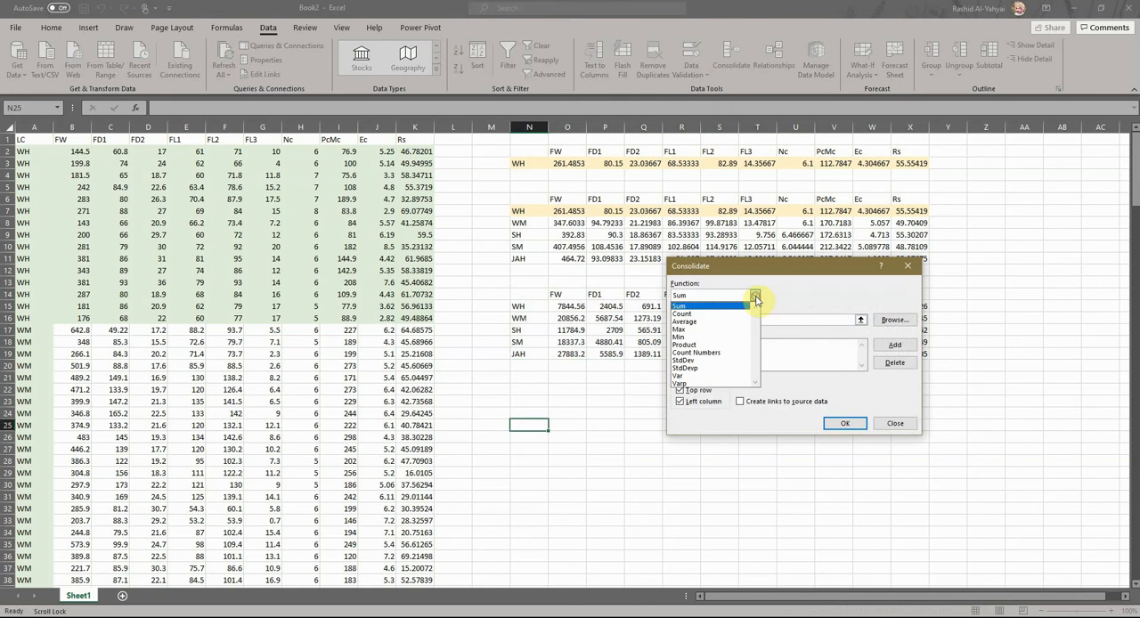
{"action": "left_click", "coordinate": [704, 361]}
{"action": "left_click", "coordinate": [843, 423]}
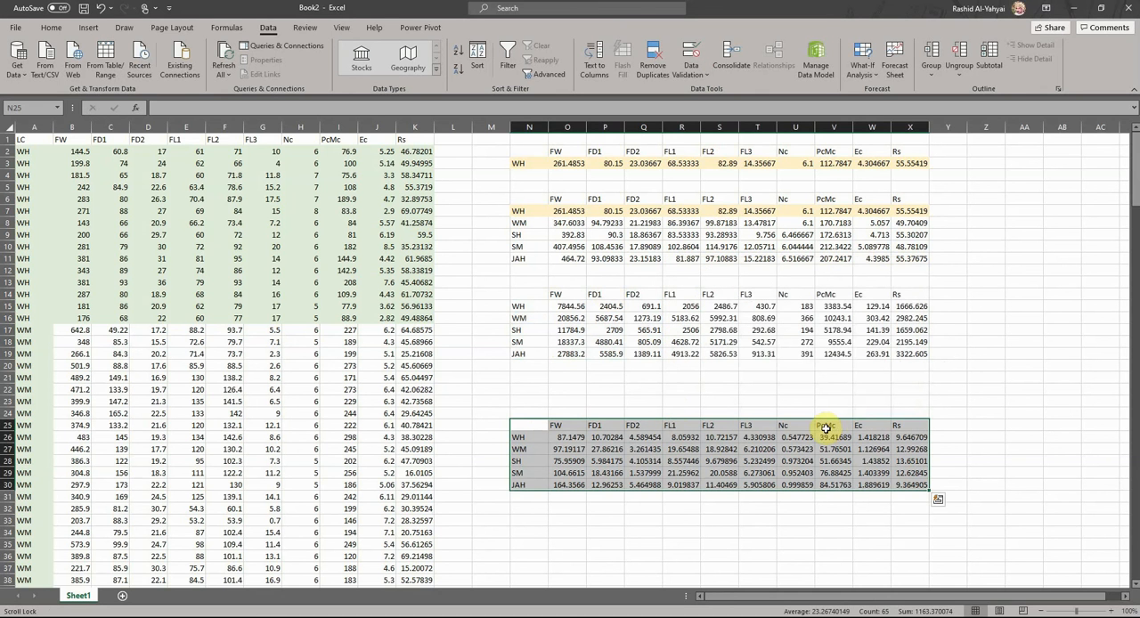